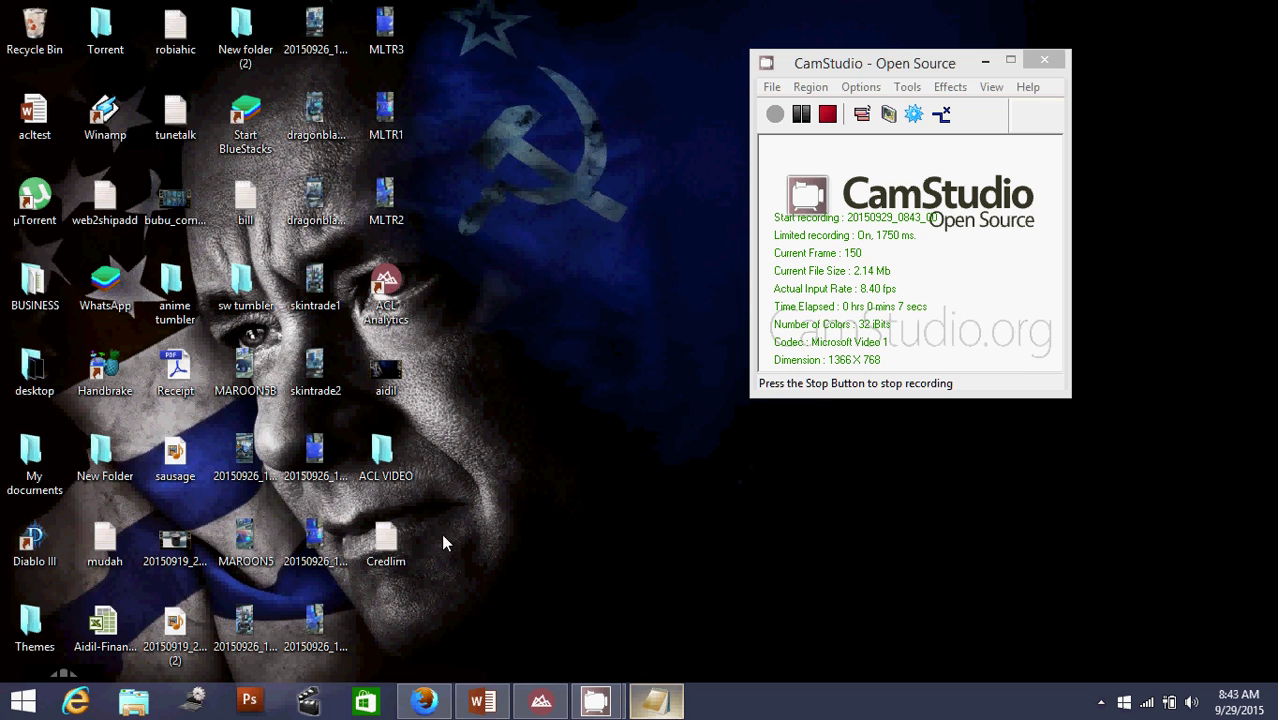
Step: Open the Credlim report full-screen in Notepad and examine its column headings and Versa Tires record
{"action": "double_click", "coordinate": [386, 543]}
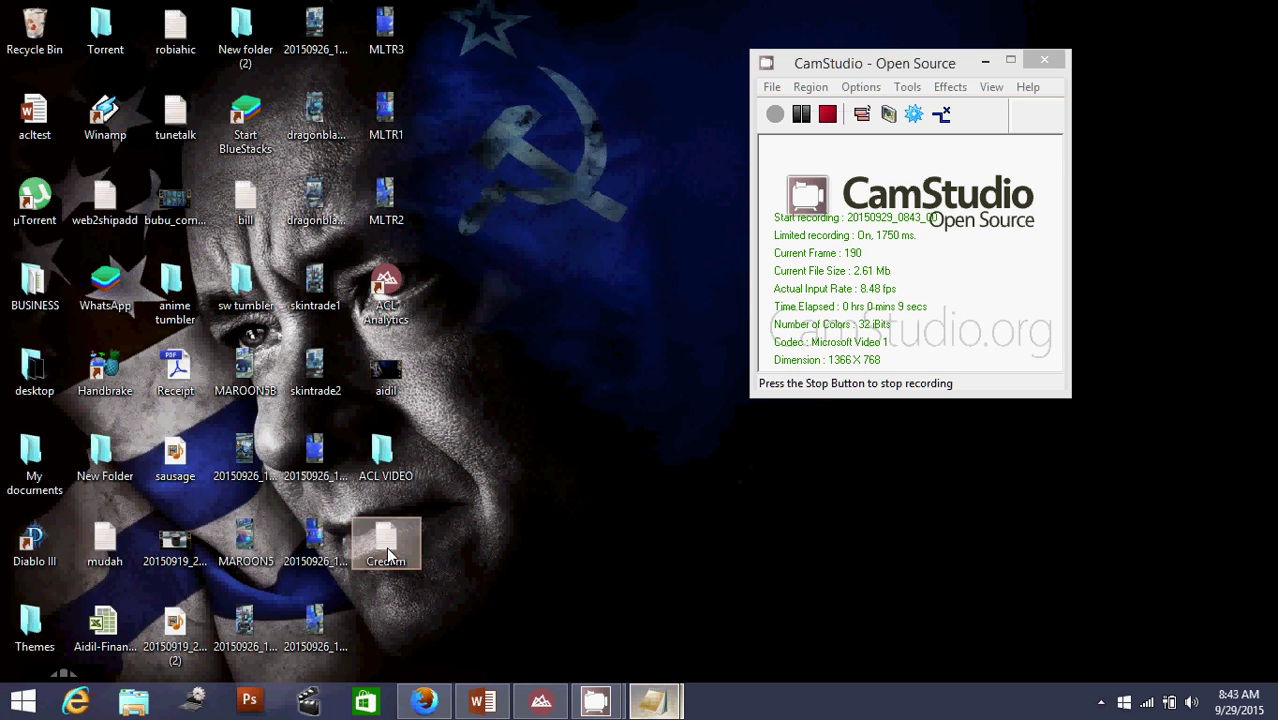
{"action": "left_click", "coordinate": [1183, 121]}
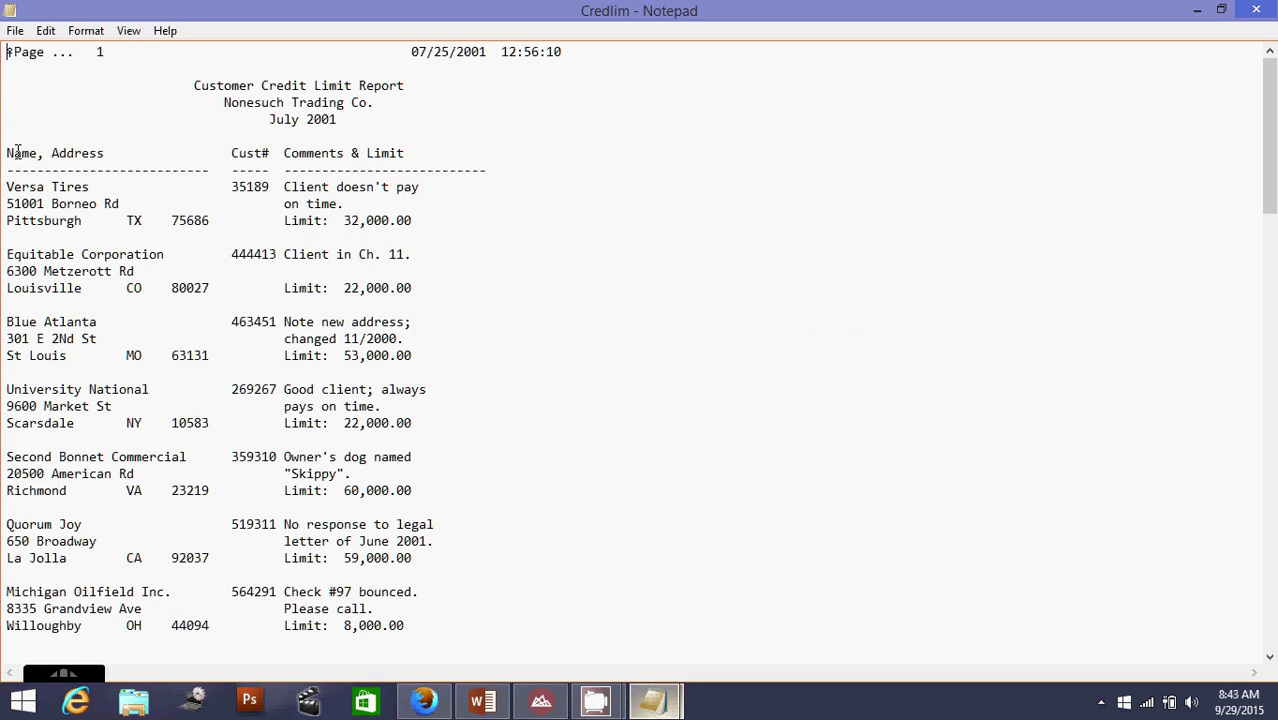
{"action": "left_click_drag", "start_coordinate": [17, 150], "coordinate": [411, 157]}
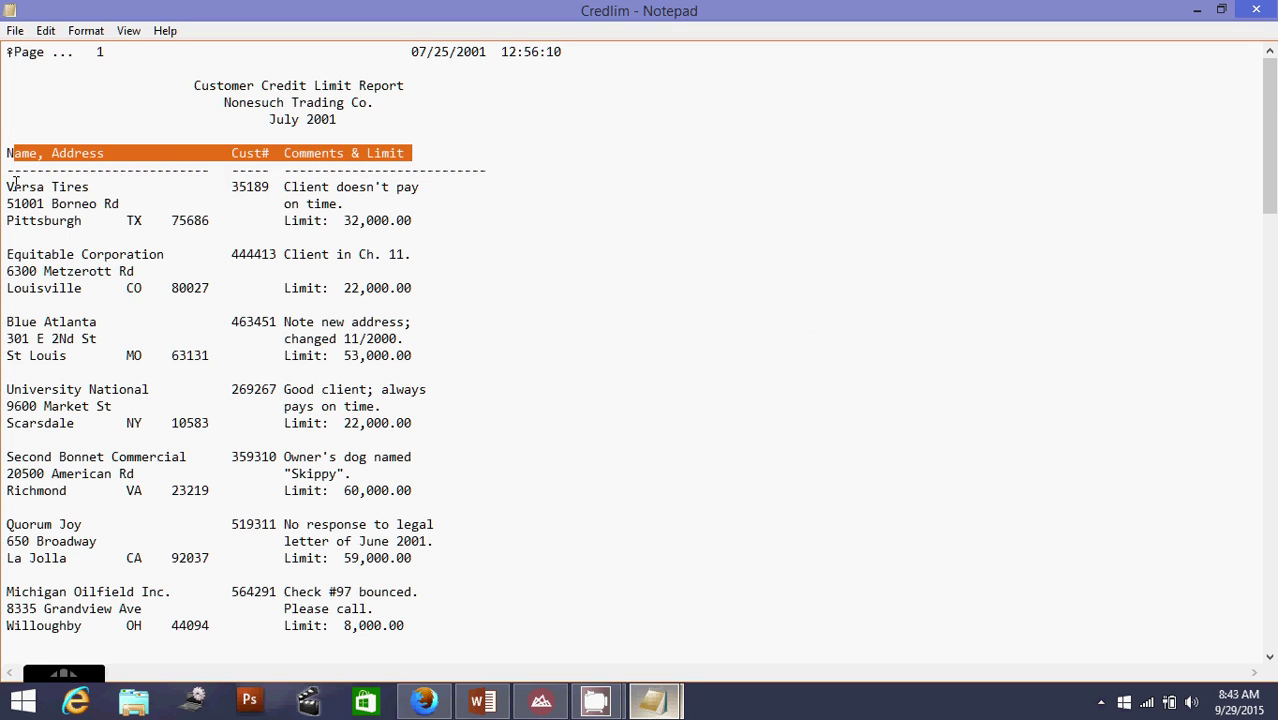
{"action": "left_click_drag", "start_coordinate": [14, 186], "coordinate": [383, 243]}
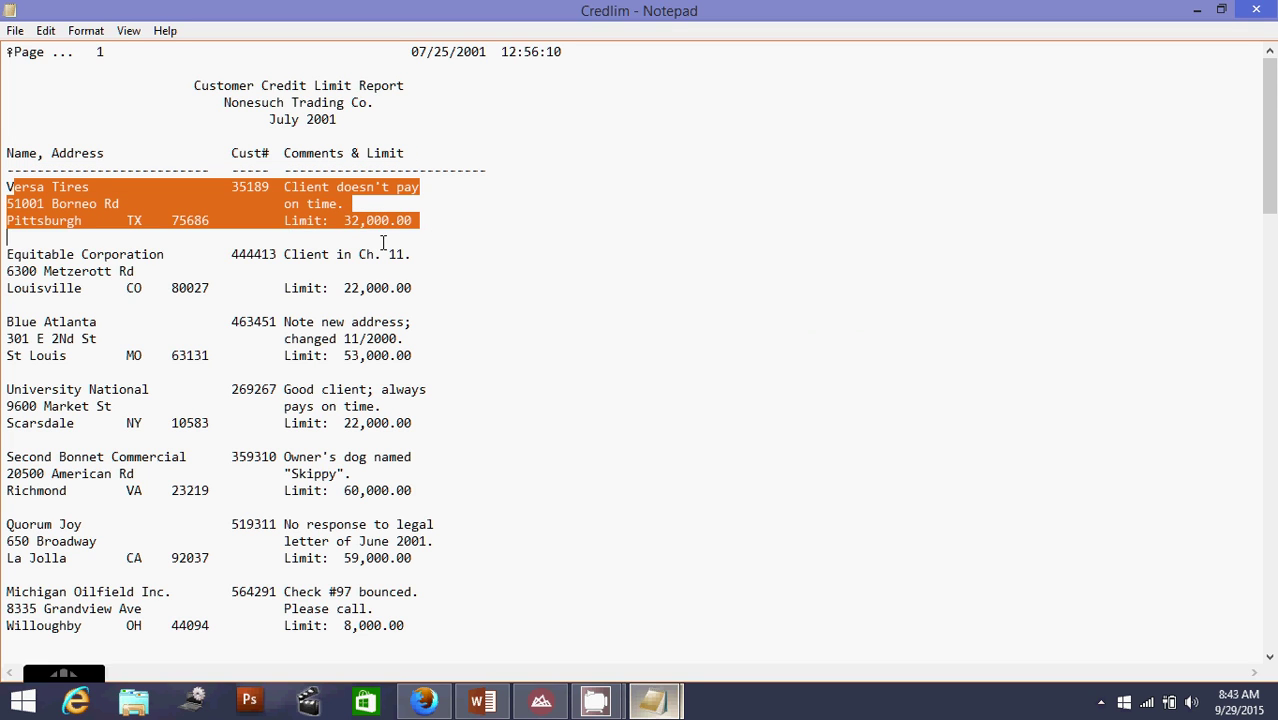
{"action": "left_click", "coordinate": [231, 185]}
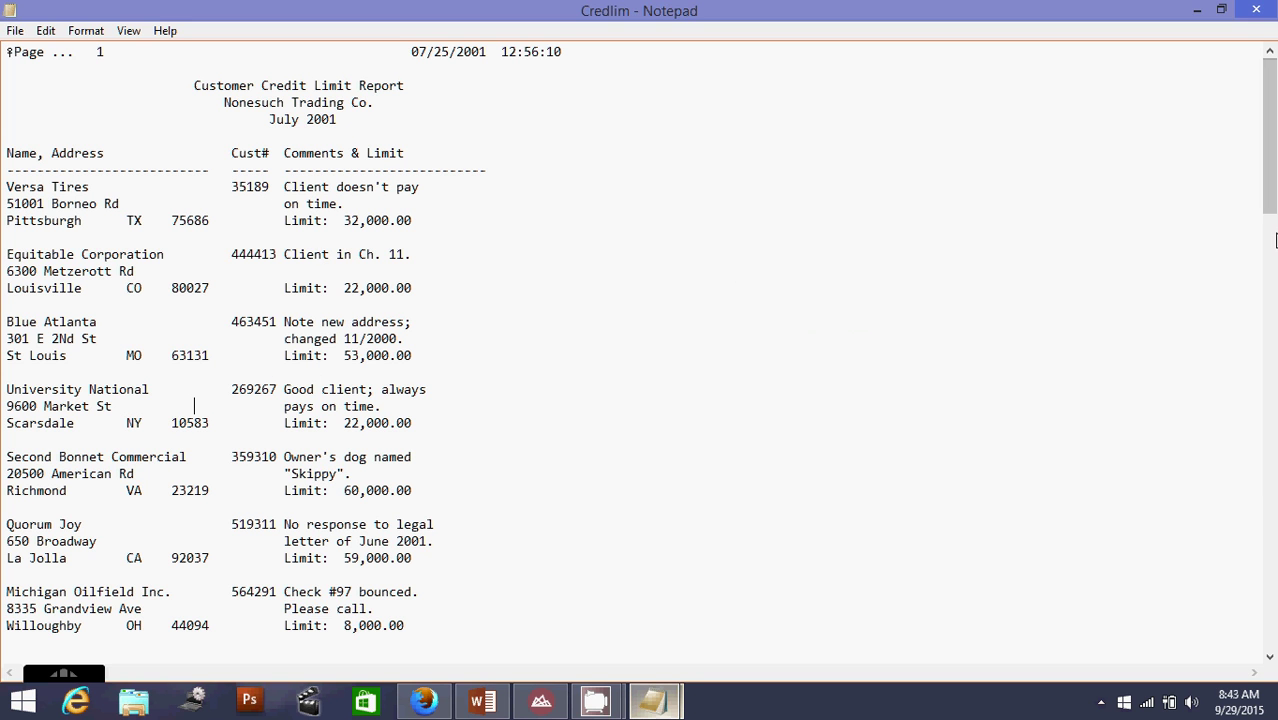
Step: Scroll to page 2 and inspect its repeated report title and column headings
{"action": "left_click_drag", "start_coordinate": [1273, 221], "coordinate": [1271, 470]}
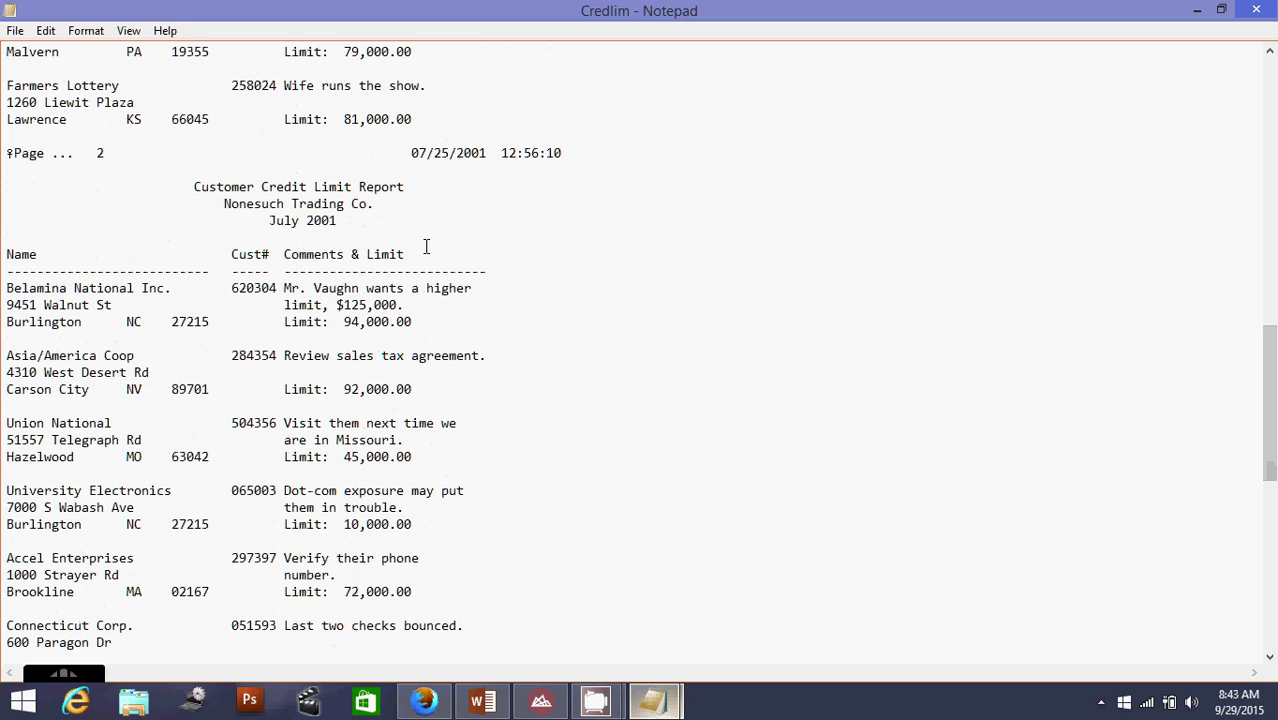
{"action": "left_click_drag", "start_coordinate": [425, 247], "coordinate": [8, 160]}
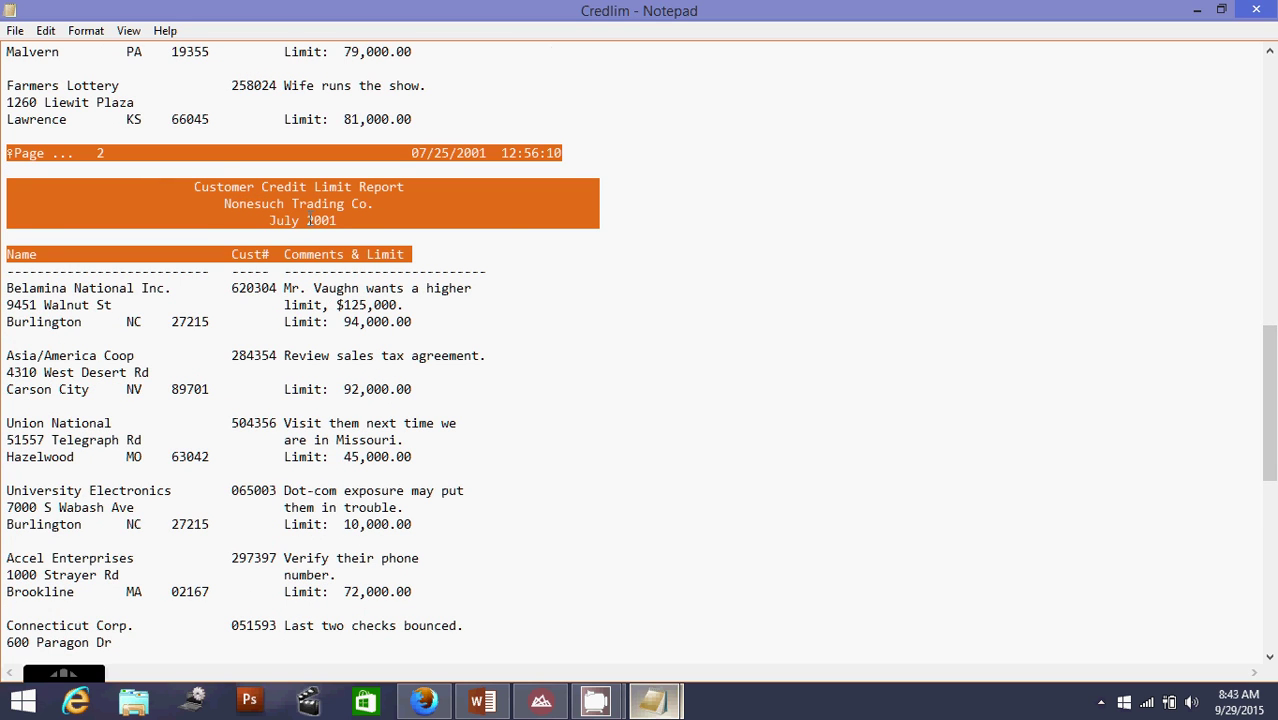
{"action": "left_click", "coordinate": [776, 316]}
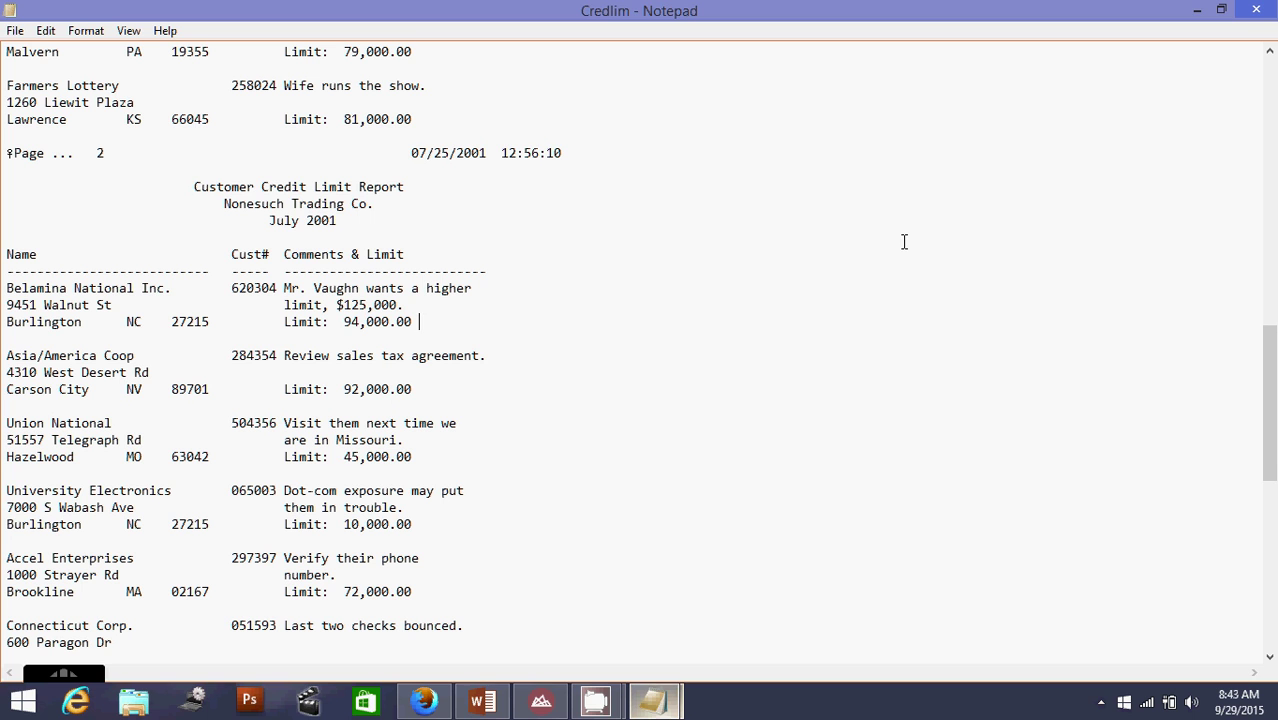
Step: Close Notepad and start a new table from the ACL project's New menu
{"action": "left_click", "coordinate": [1255, 10]}
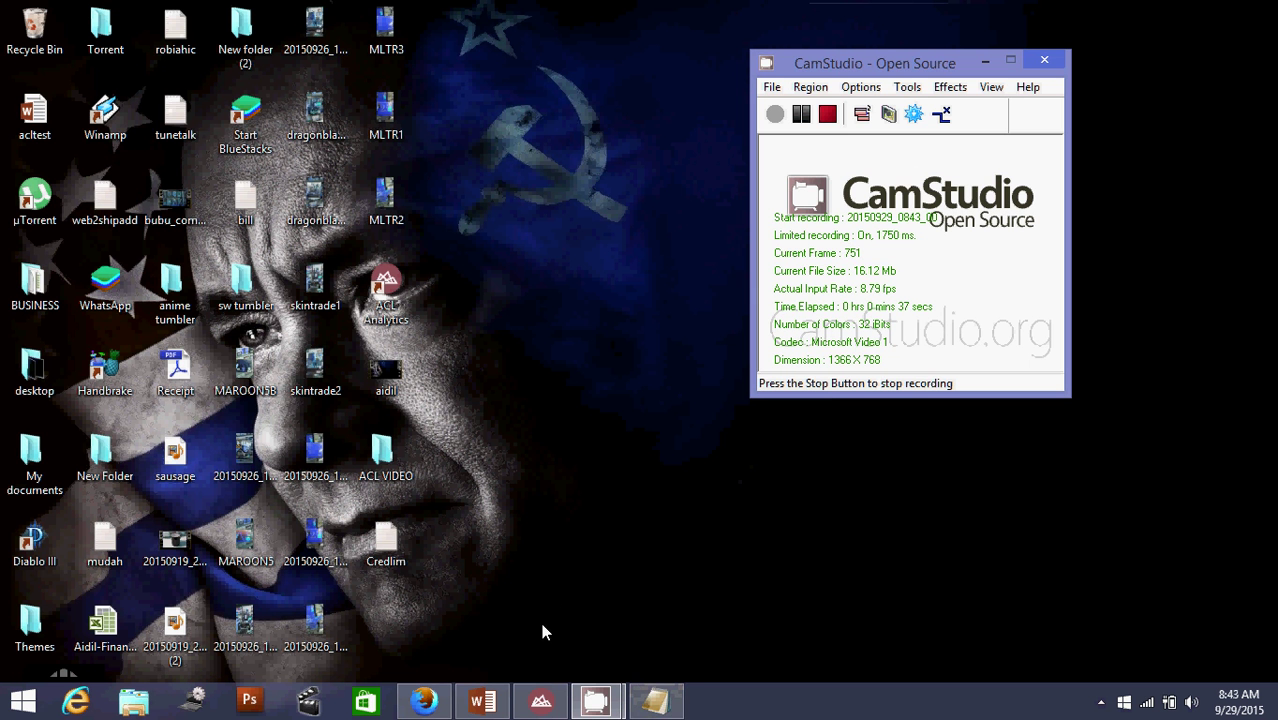
{"action": "mouse_move", "coordinate": [596, 701]}
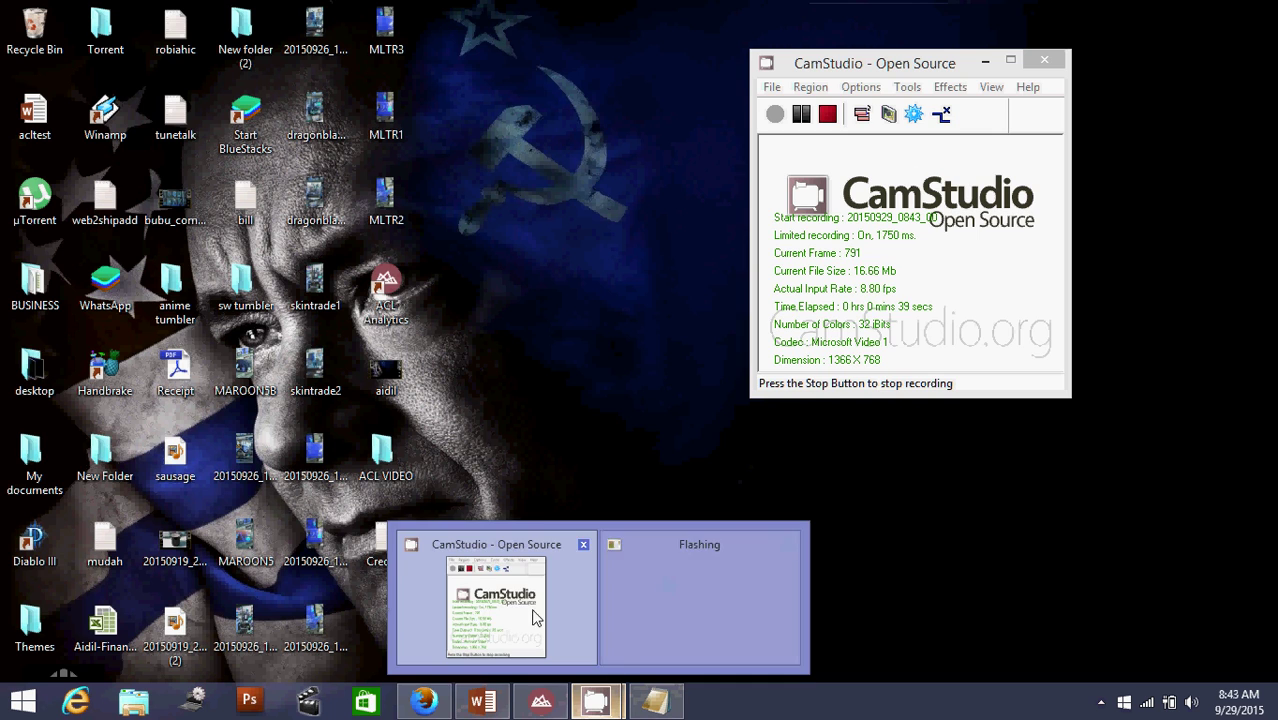
{"action": "left_click", "coordinate": [544, 708]}
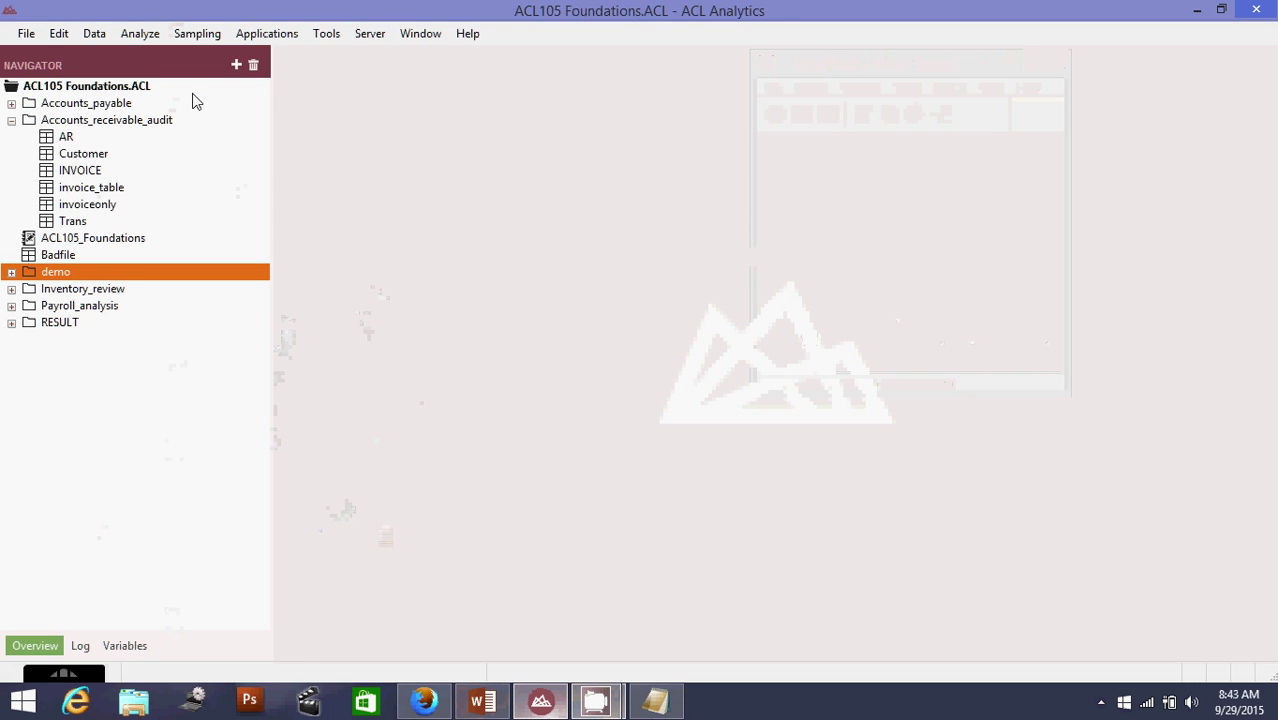
{"action": "right_click", "coordinate": [148, 93]}
{"action": "mouse_move", "coordinate": [322, 103]}
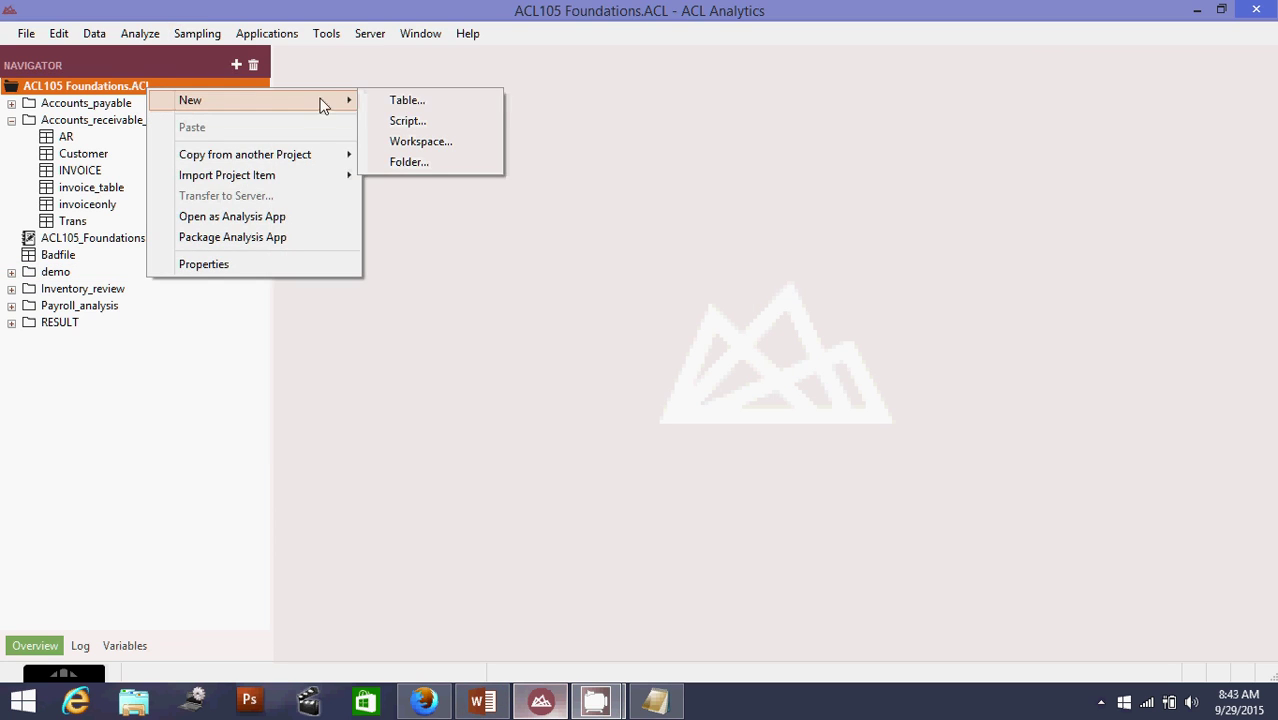
{"action": "left_click", "coordinate": [386, 101]}
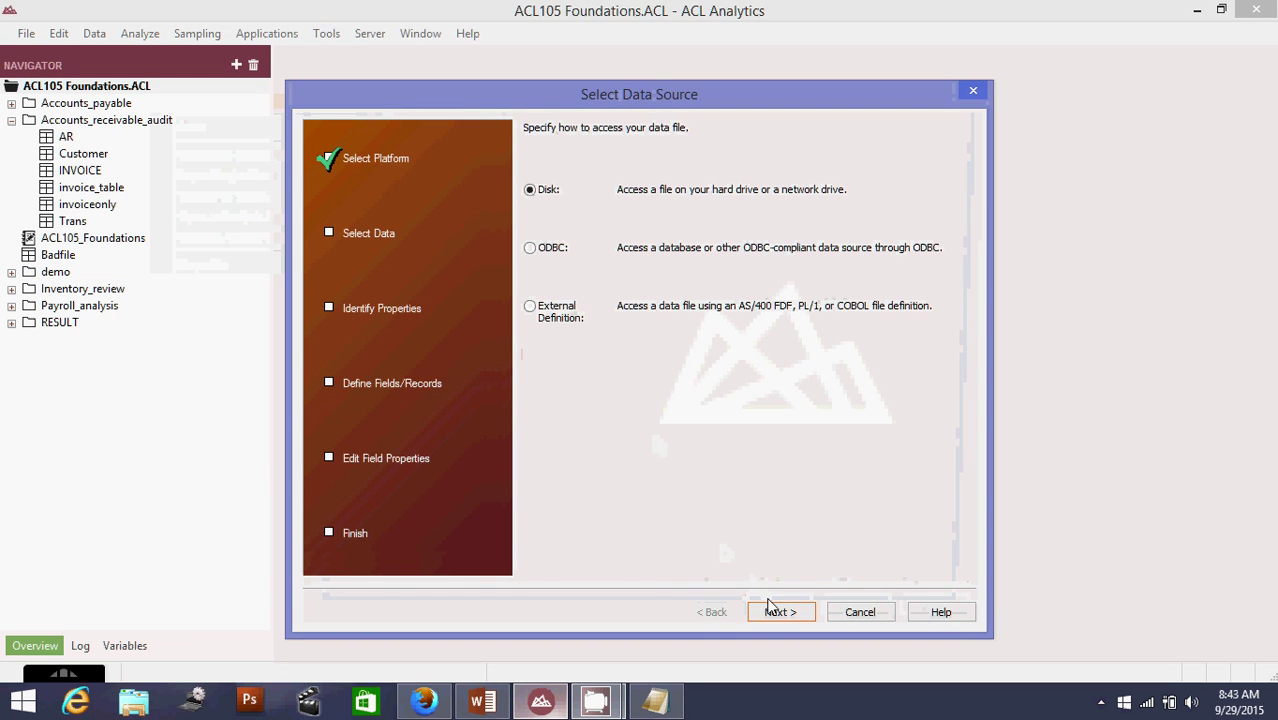
Step: Choose the Credlim text file as the data source and accept the ASCII character set
{"action": "left_click", "coordinate": [771, 609]}
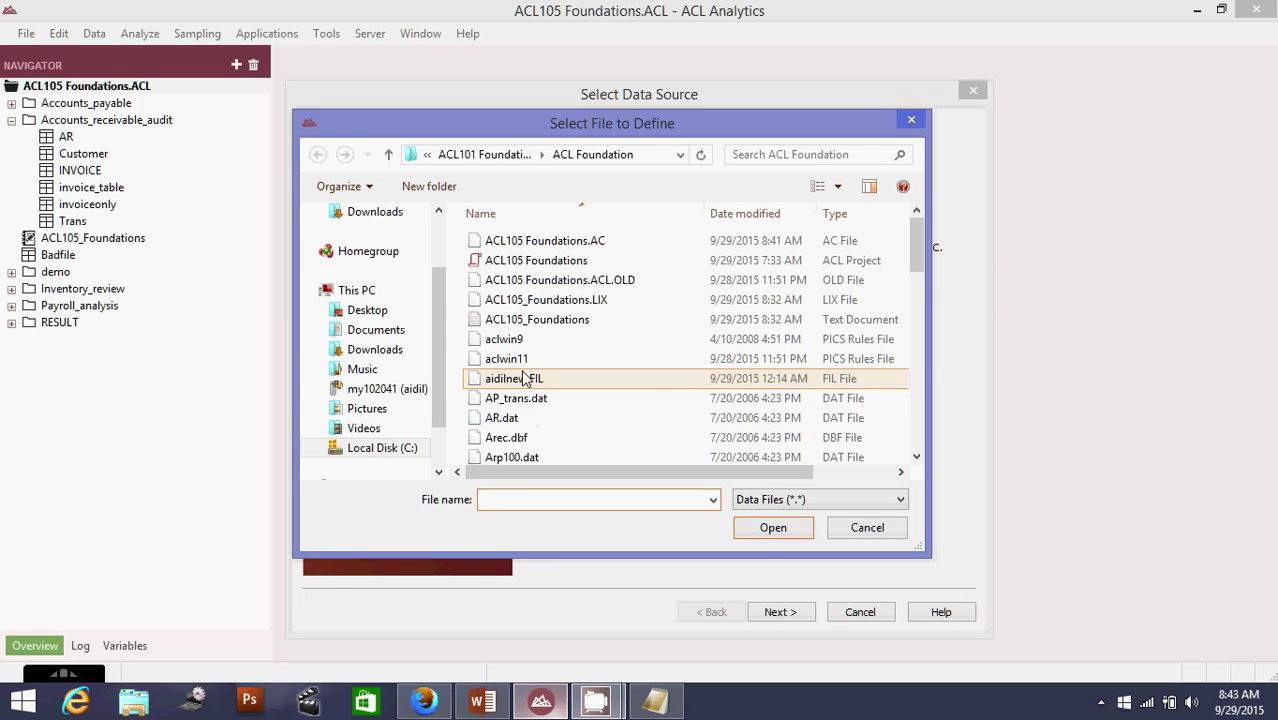
{"action": "left_click", "coordinate": [521, 400]}
{"action": "key", "text": "Down"}
{"action": "key", "text": "Down"}
{"action": "key", "text": "Down"}
{"action": "key", "text": "Down"}
{"action": "key", "text": "Down"}
{"action": "key", "text": "Down"}
{"action": "key", "text": "Down"}
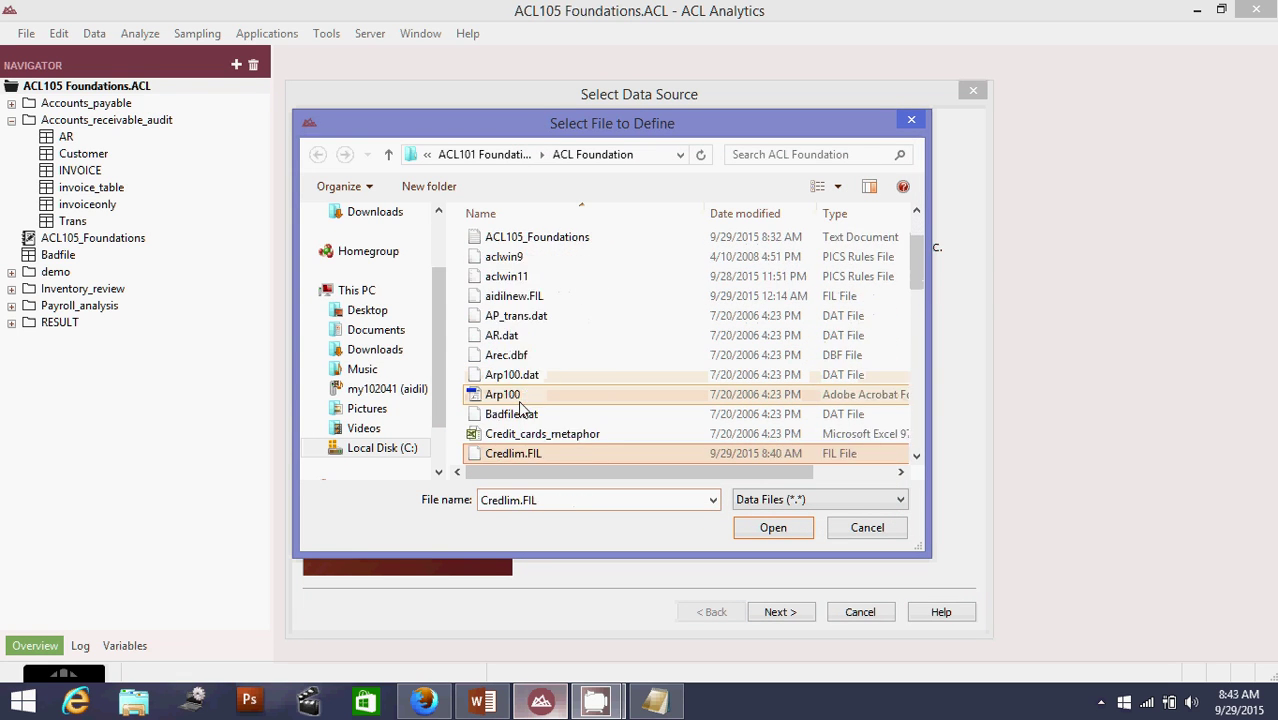
{"action": "key", "text": "Down"}
{"action": "key", "text": "Down"}
{"action": "key", "text": "Down"}
{"action": "key", "text": "Up"}
{"action": "key", "text": "Up"}
{"action": "key", "text": "Down"}
{"action": "key", "text": "Up"}
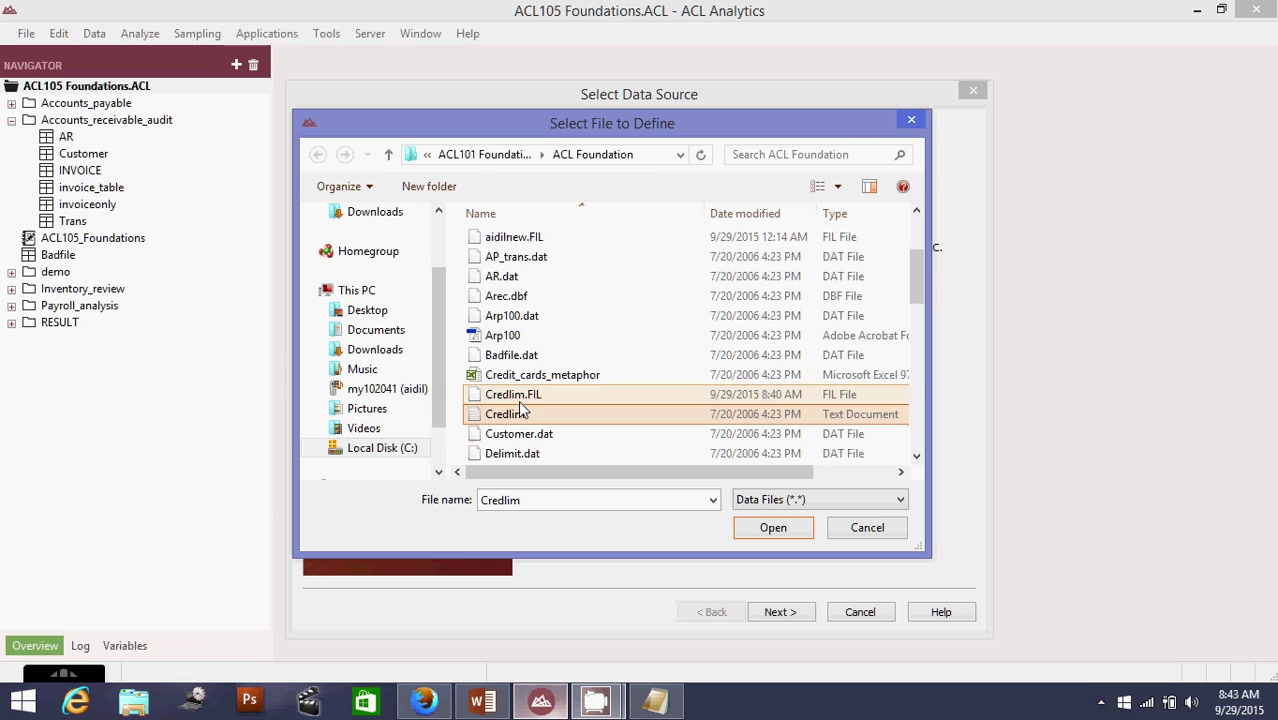
{"action": "double_click", "coordinate": [520, 420]}
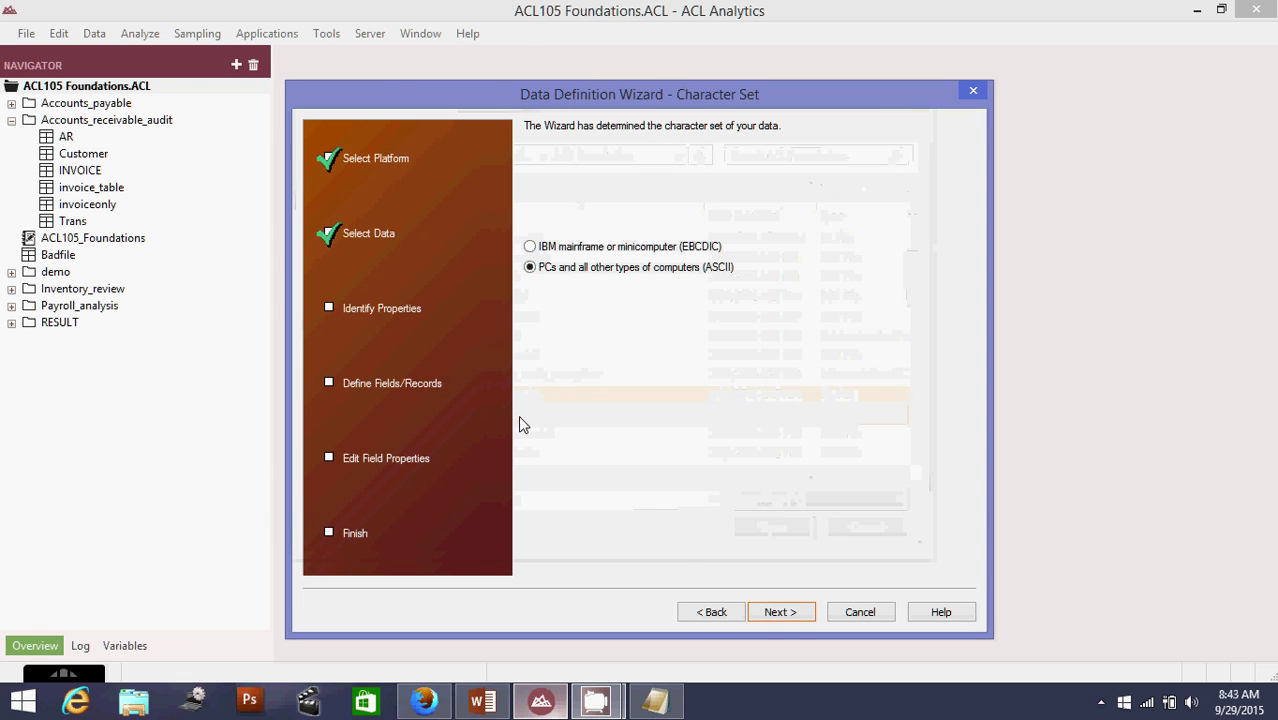
{"action": "left_click", "coordinate": [779, 612]}
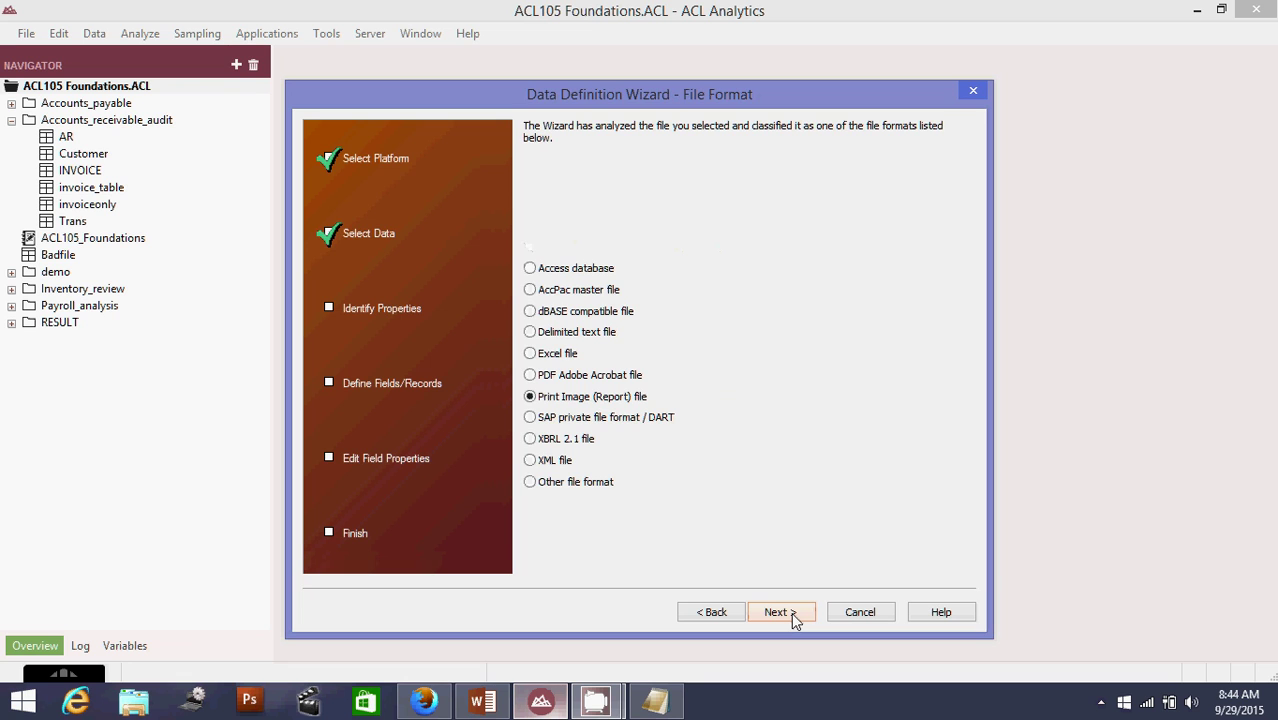
Step: Accept the Print Image (Report) format and mark the Versa Tires customer name as a field
{"action": "left_click", "coordinate": [791, 612]}
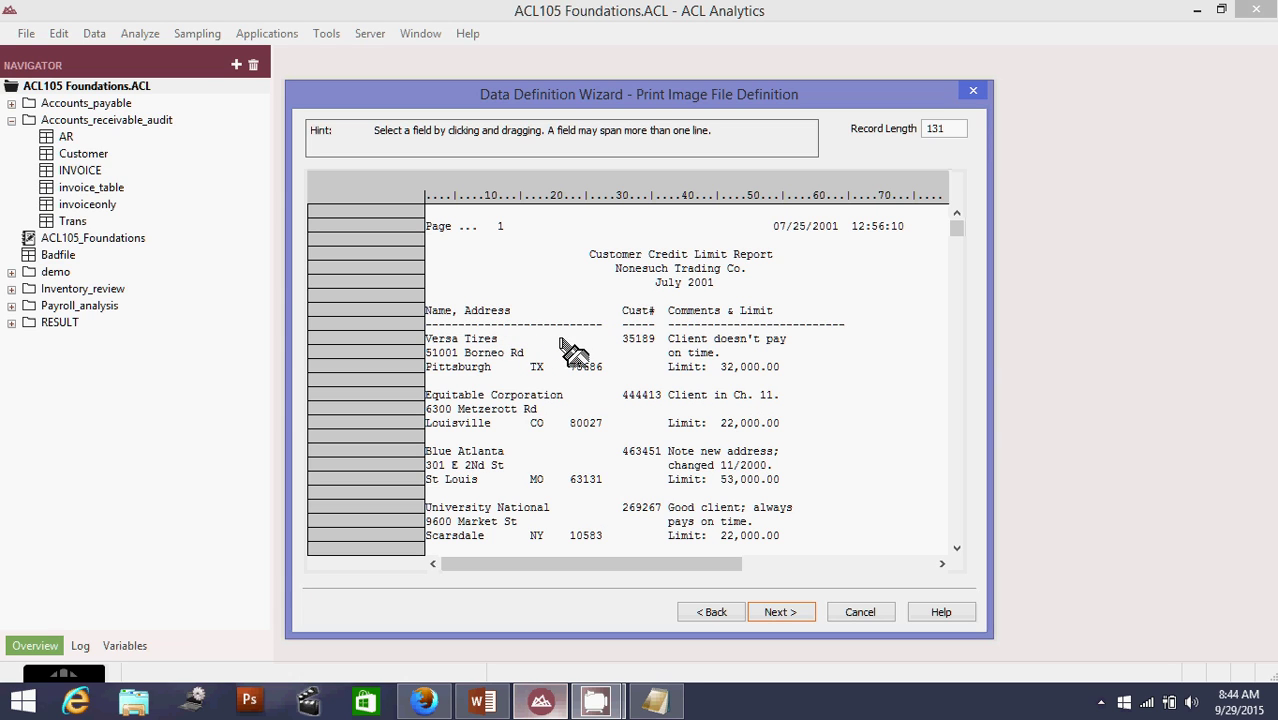
{"action": "left_click_drag", "start_coordinate": [562, 340], "coordinate": [429, 344]}
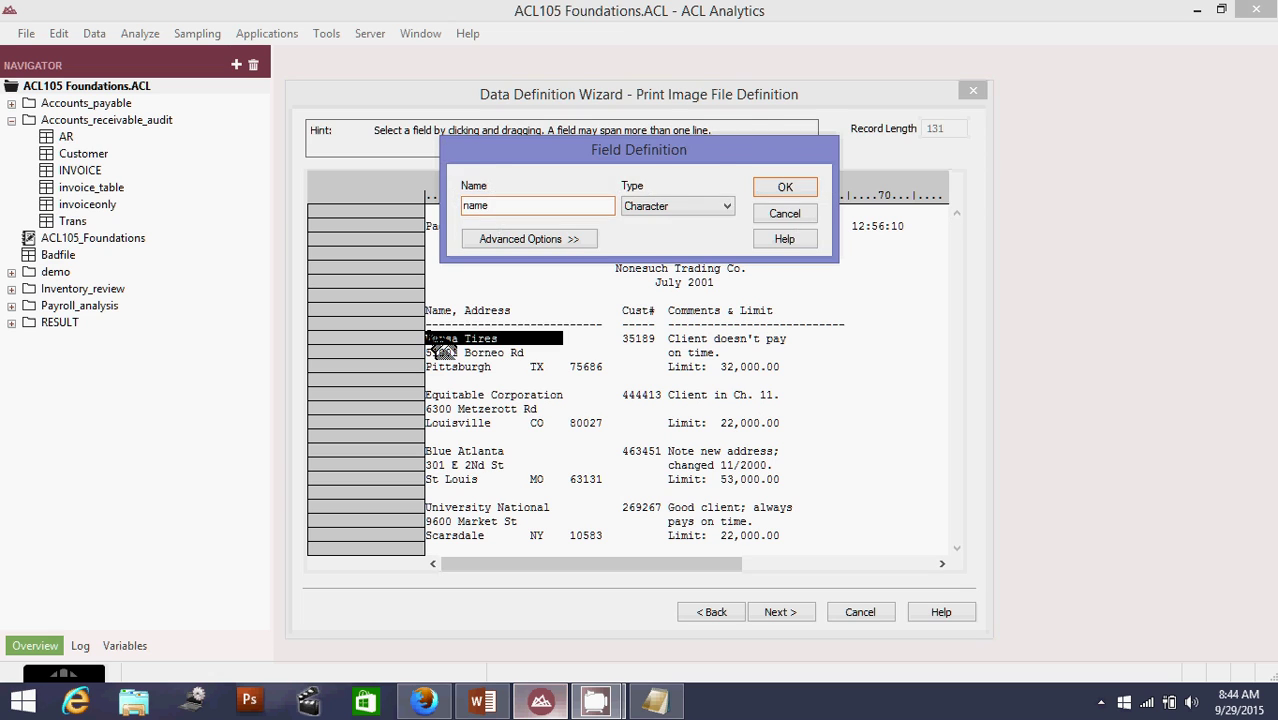
Step: Confirm the name field, then cancel two attempts at marking the colon after Limit
{"action": "key", "text": "Return"}
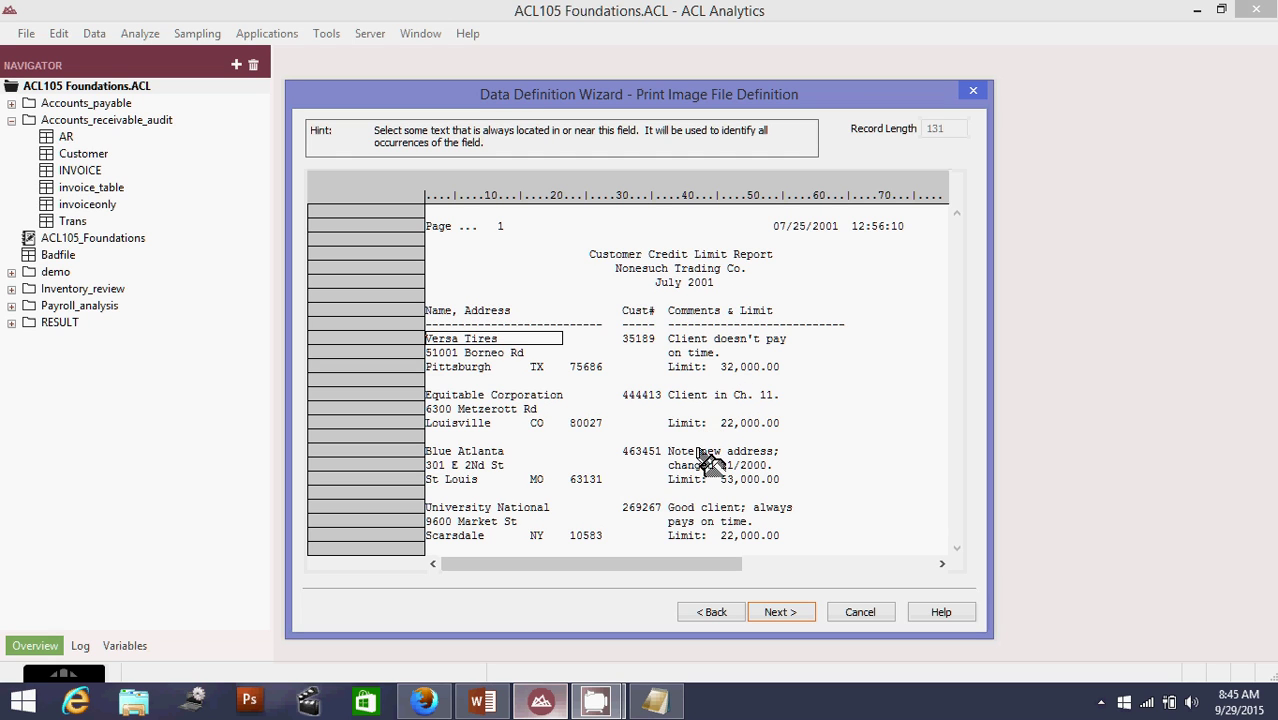
{"action": "left_click", "coordinate": [707, 367]}
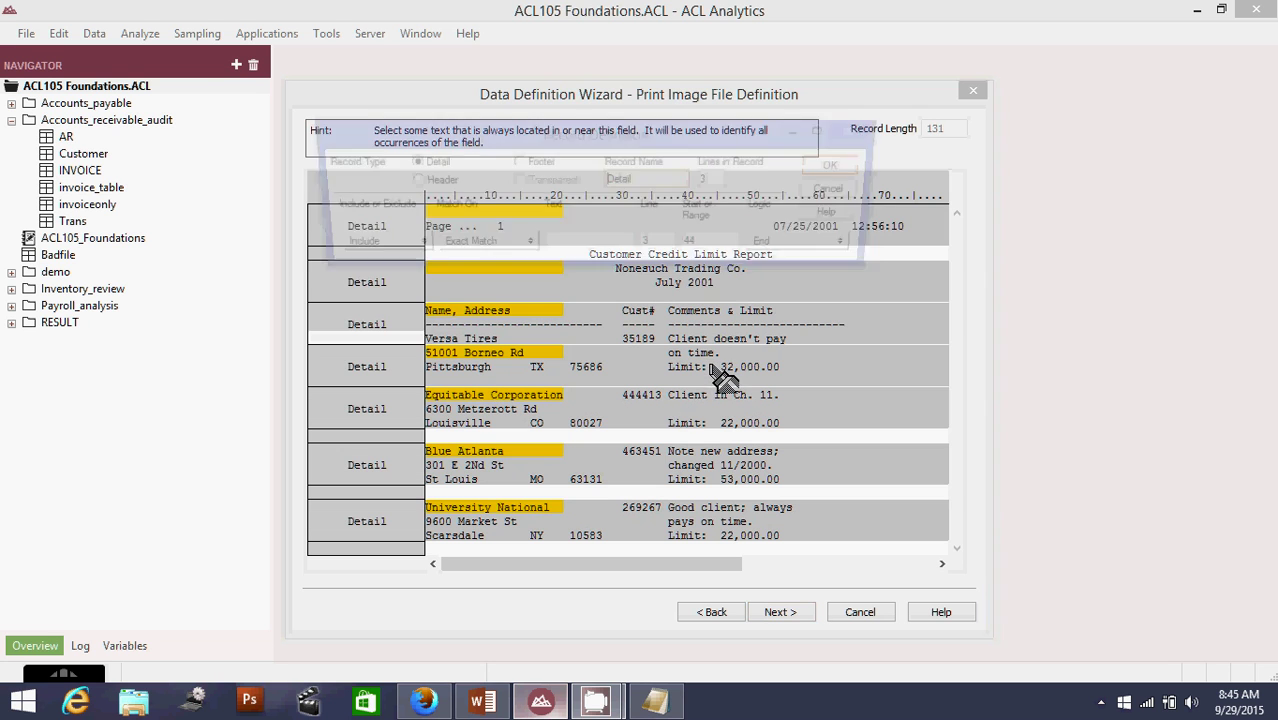
{"action": "left_click", "coordinate": [840, 191]}
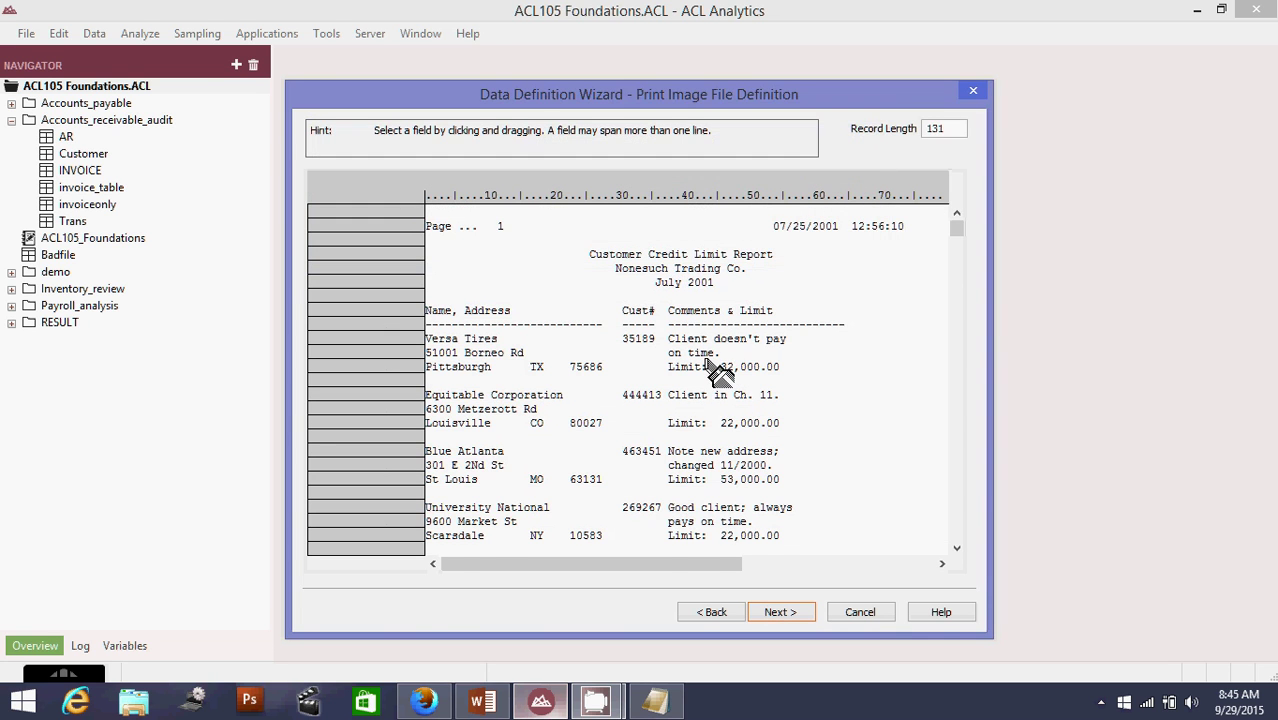
{"action": "left_click", "coordinate": [707, 367]}
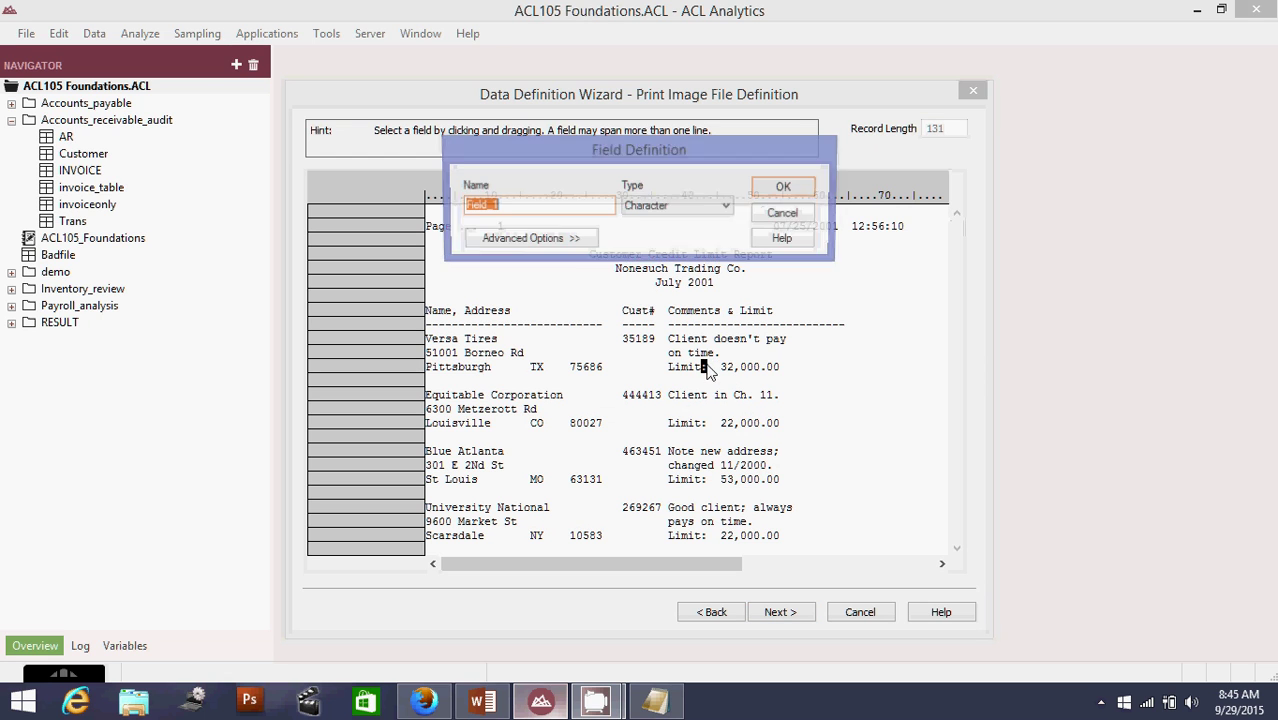
{"action": "left_click", "coordinate": [785, 214]}
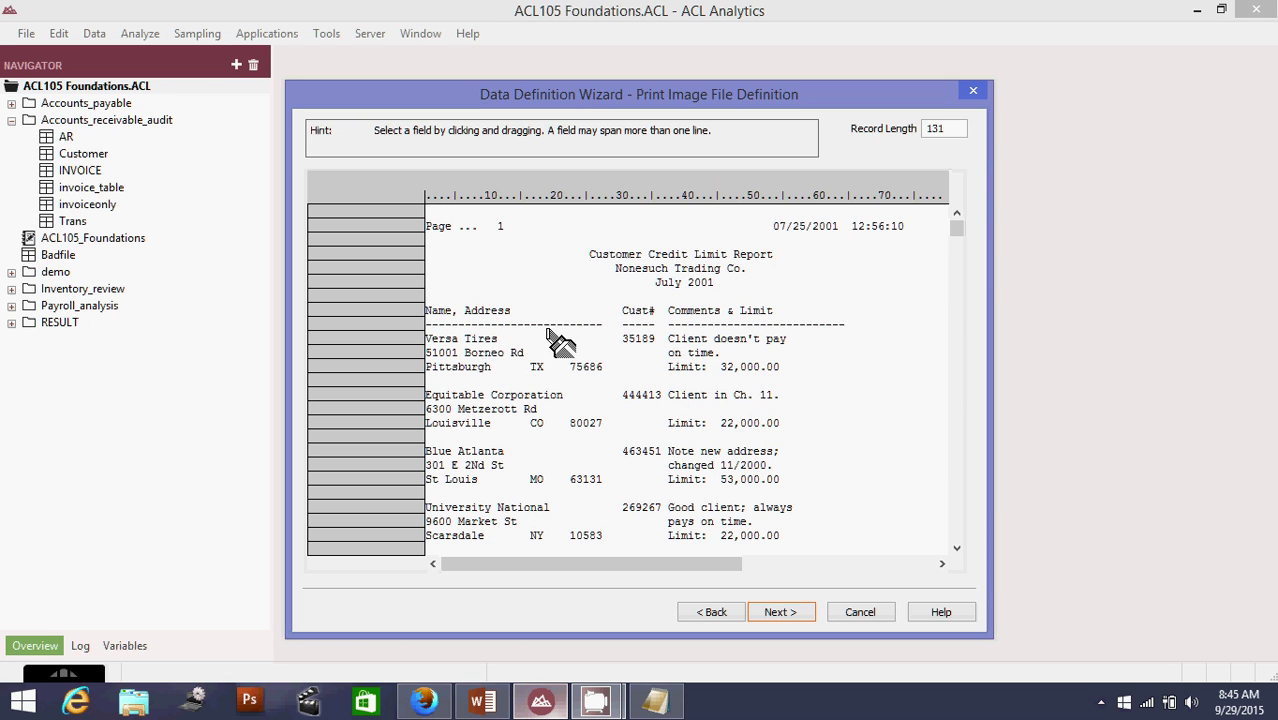
Step: Redefine Versa Tires as the name field and set a 3-line Detail record keyed on the Limit colon
{"action": "left_click_drag", "start_coordinate": [586, 340], "coordinate": [426, 347]}
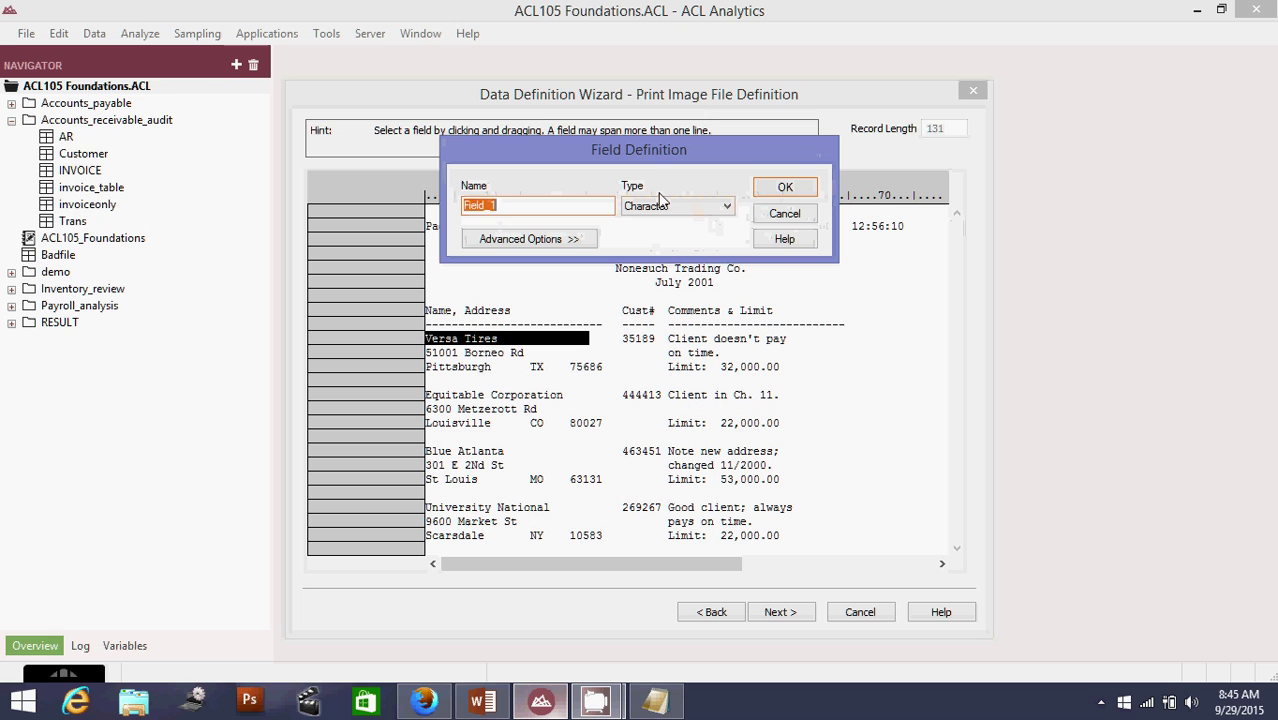
{"action": "type", "text": "nME"}
{"action": "key", "text": "Return"}
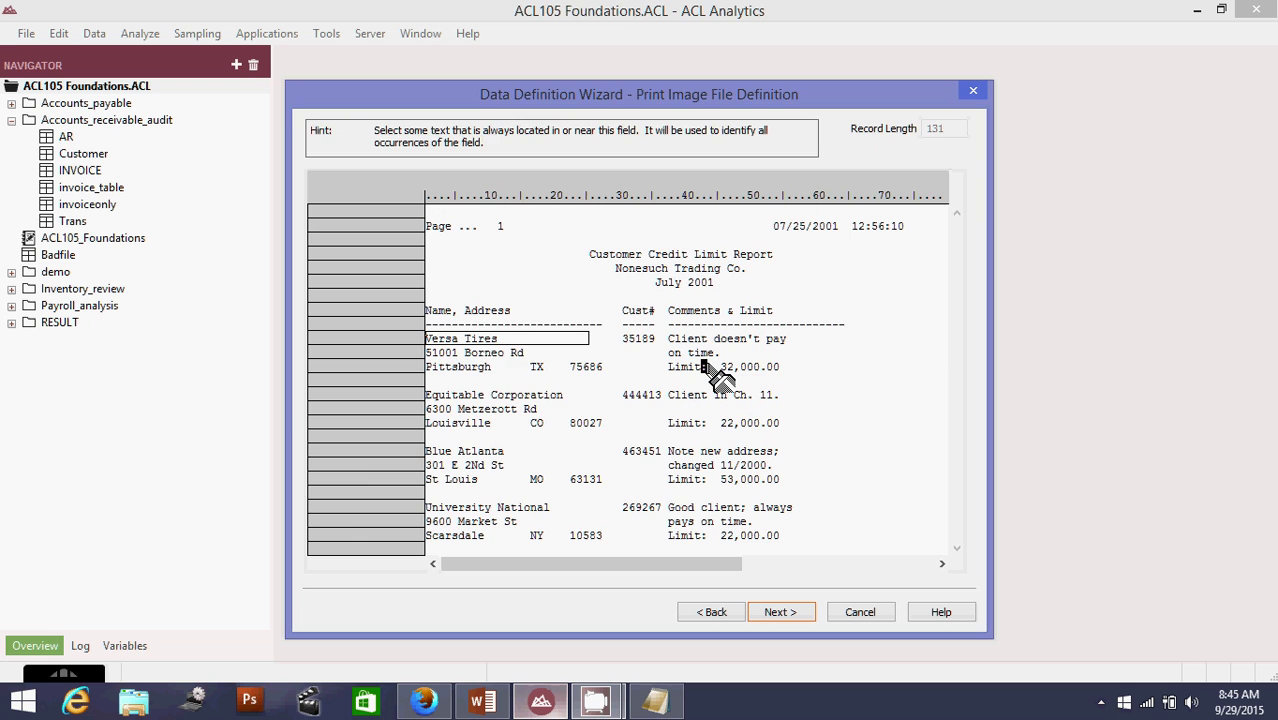
{"action": "left_click", "coordinate": [705, 367]}
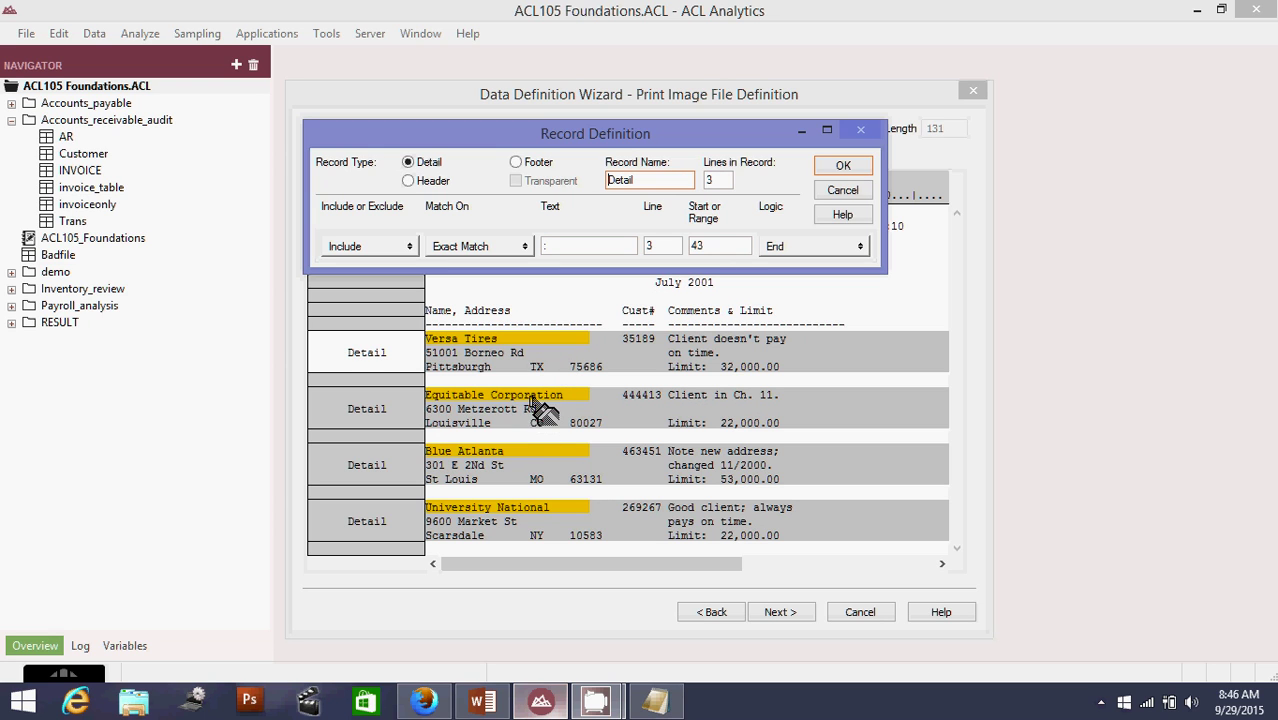
{"action": "left_click", "coordinate": [843, 167]}
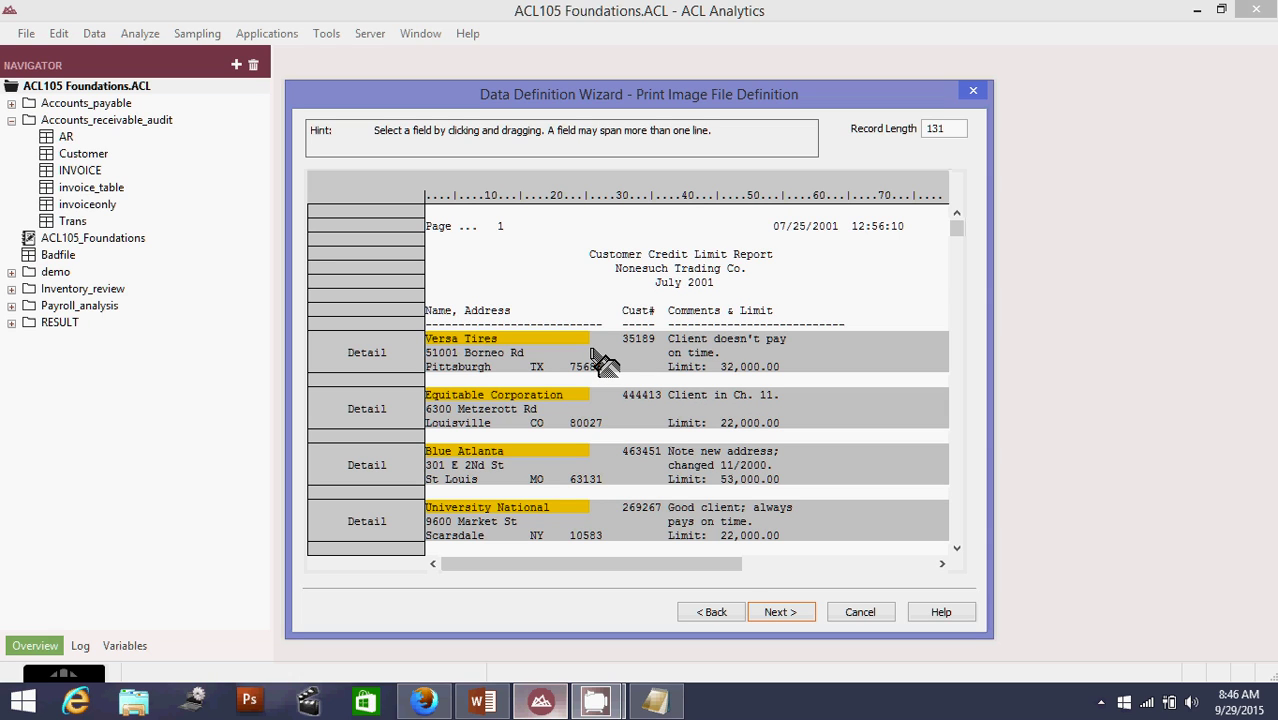
{"action": "left_click_drag", "start_coordinate": [593, 348], "coordinate": [577, 357]}
{"action": "left_click_drag", "start_coordinate": [546, 356], "coordinate": [442, 370]}
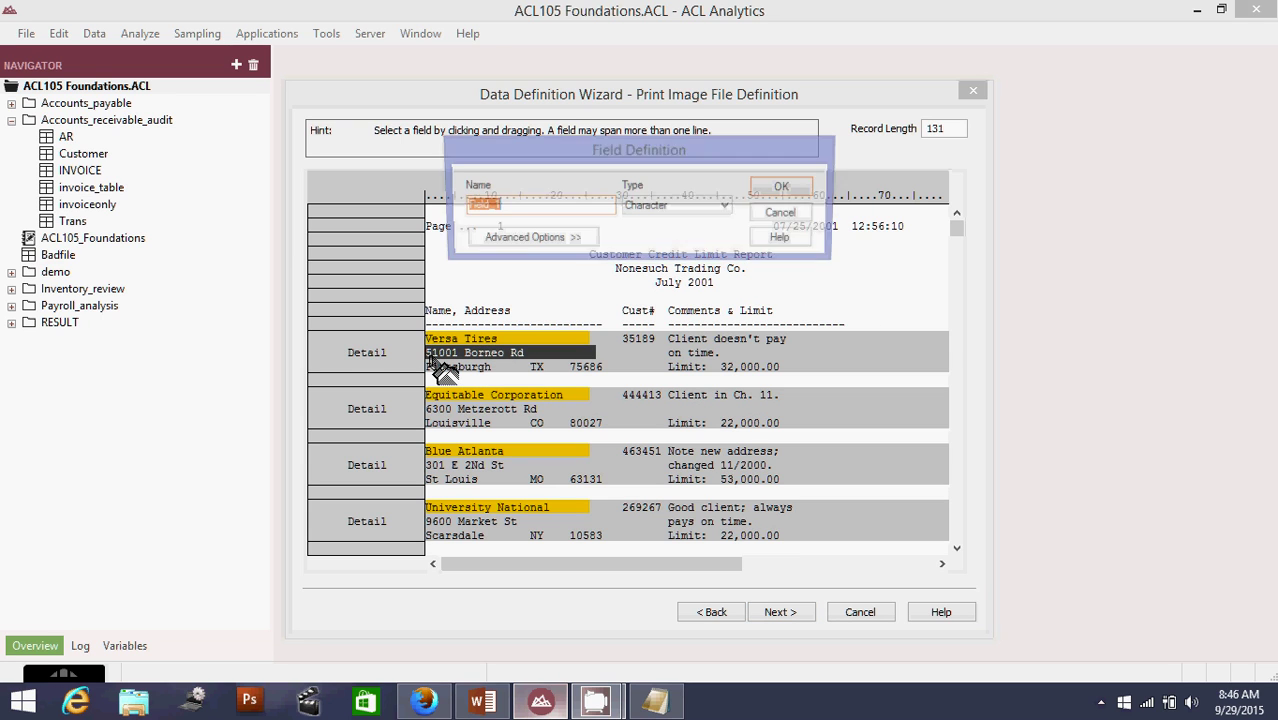
{"action": "type", "text": "addre"}
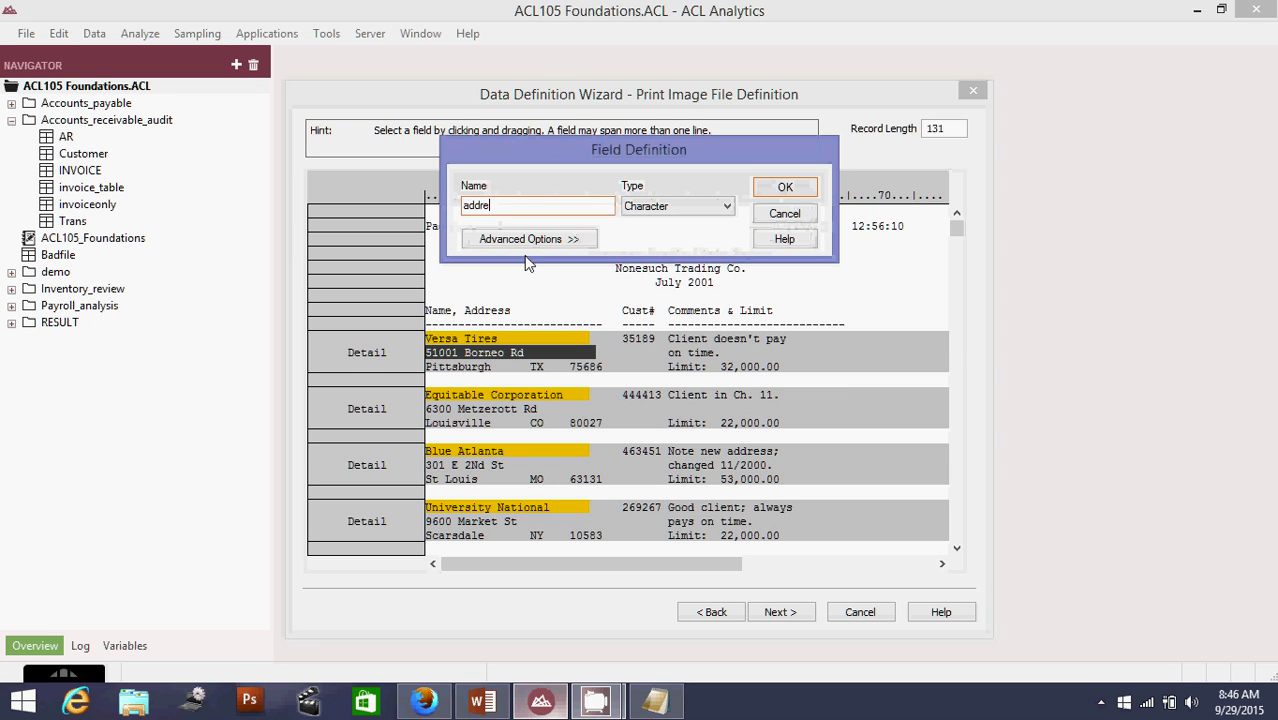
{"action": "type", "text": "ss"}
{"action": "key", "text": "Return"}
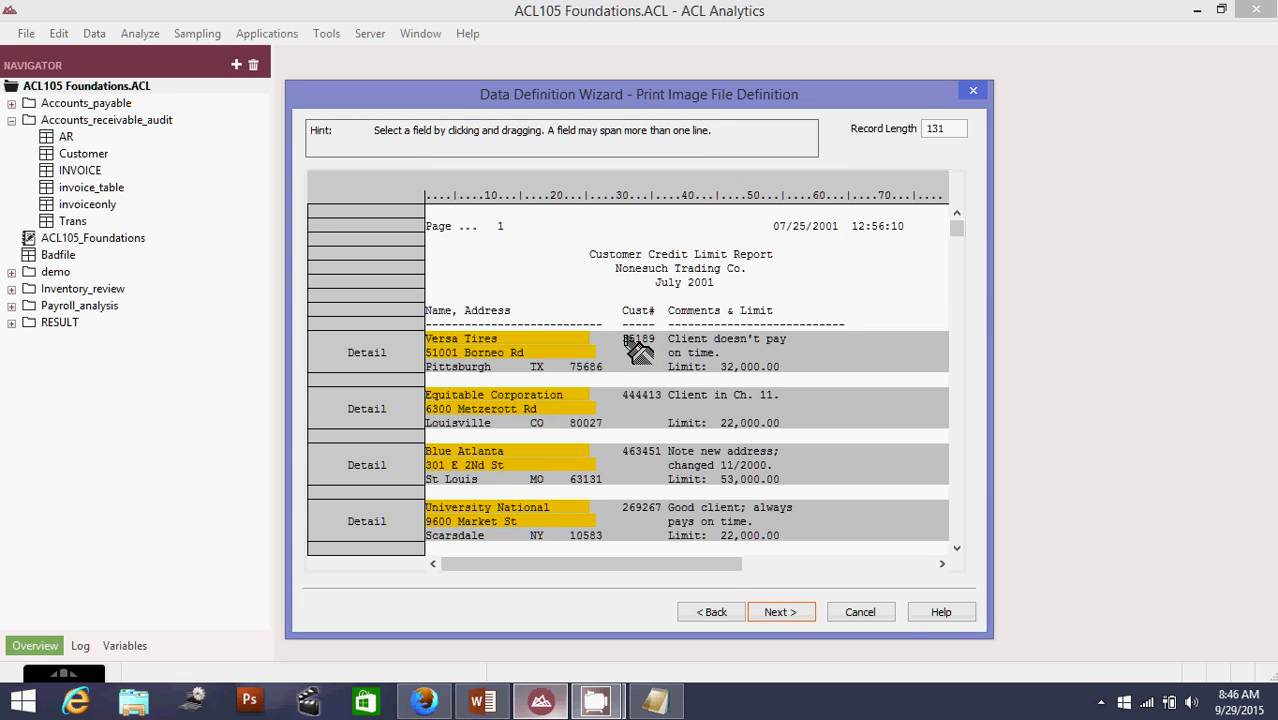
Step: Define the Cust# value 35189 as the customerid field
{"action": "left_click", "coordinate": [616, 339]}
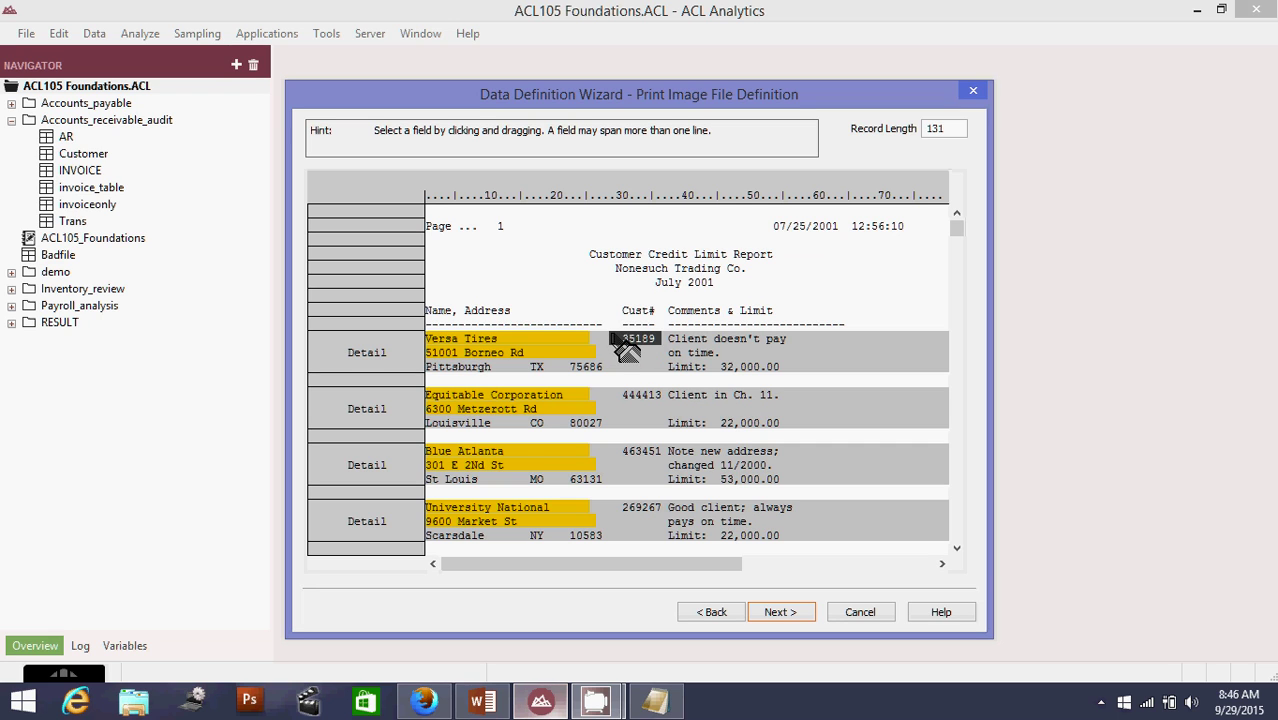
{"action": "left_click_drag", "start_coordinate": [627, 350], "coordinate": [606, 342]}
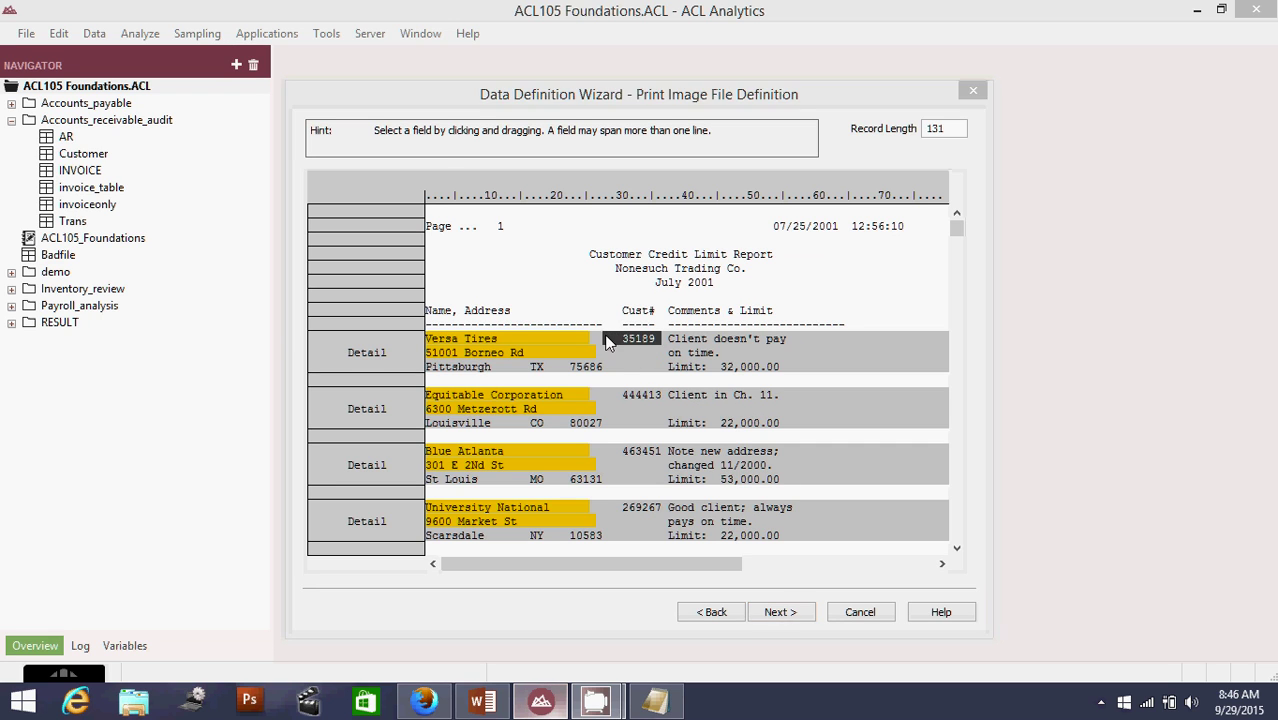
{"action": "type", "text": "customerid"}
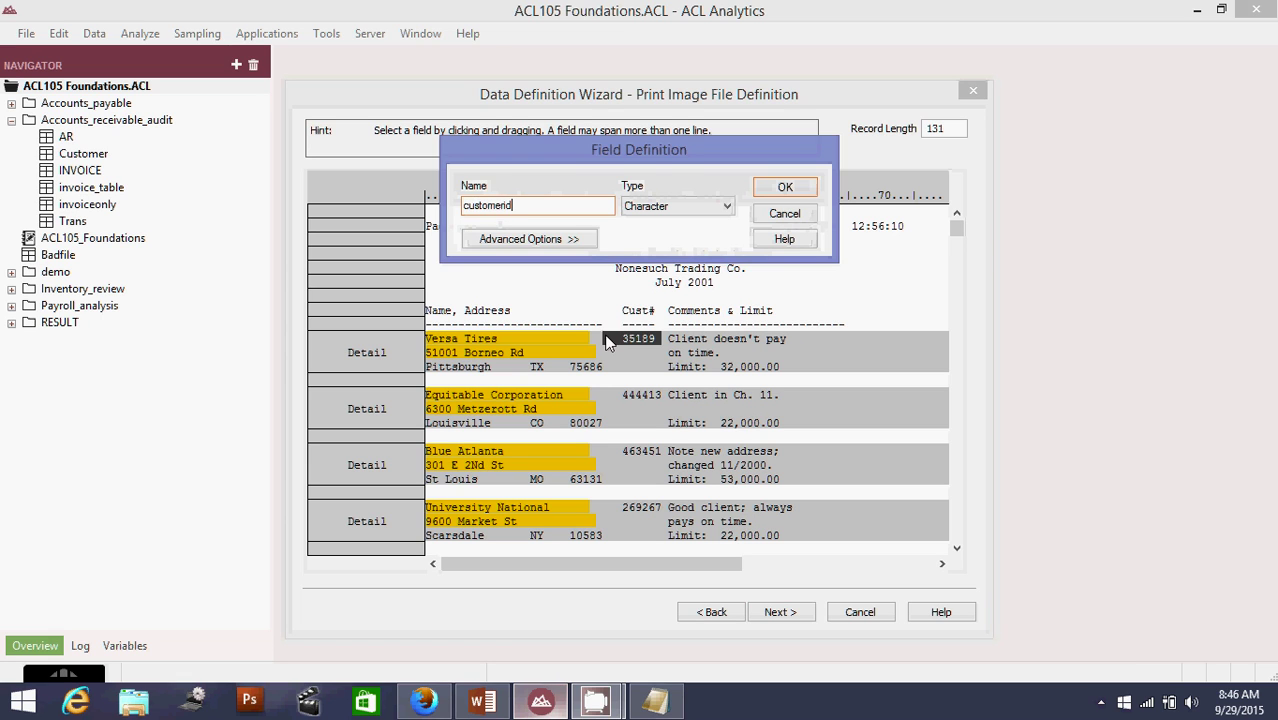
{"action": "key", "text": "Return"}
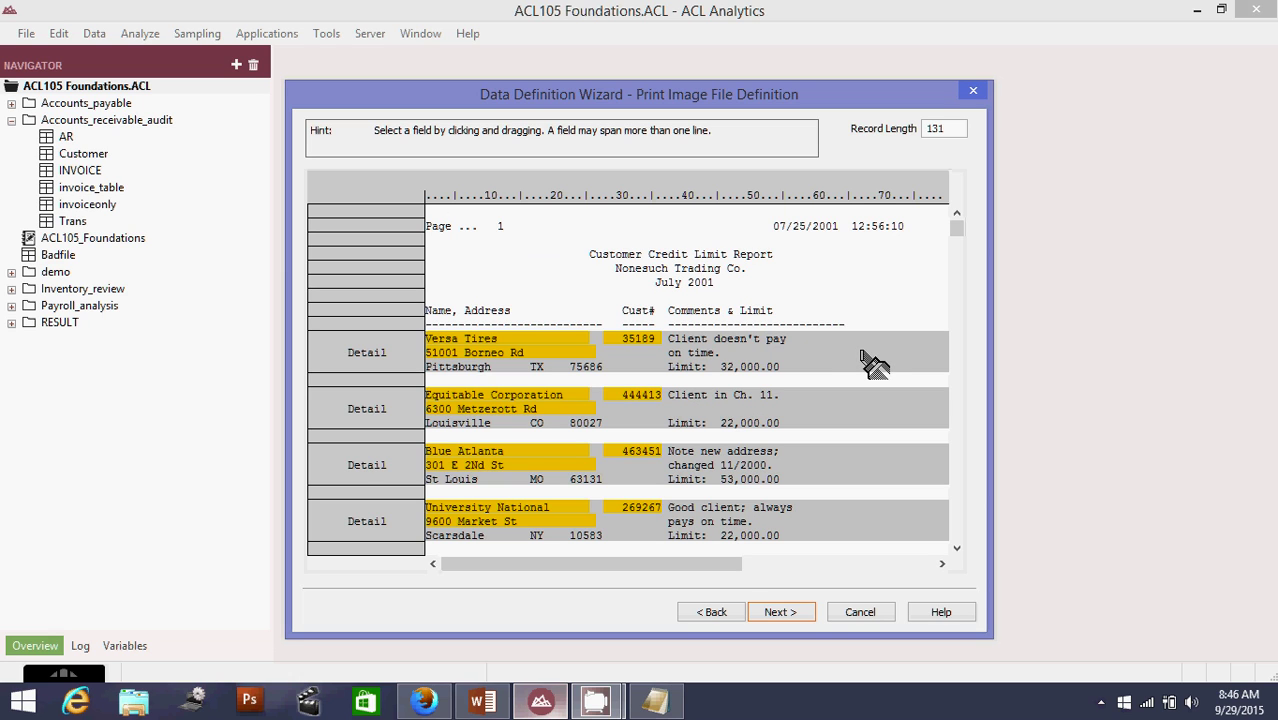
Step: Define both comment lines as one field named comments
{"action": "left_click_drag", "start_coordinate": [865, 351], "coordinate": [670, 342]}
{"action": "type", "text": "c"}
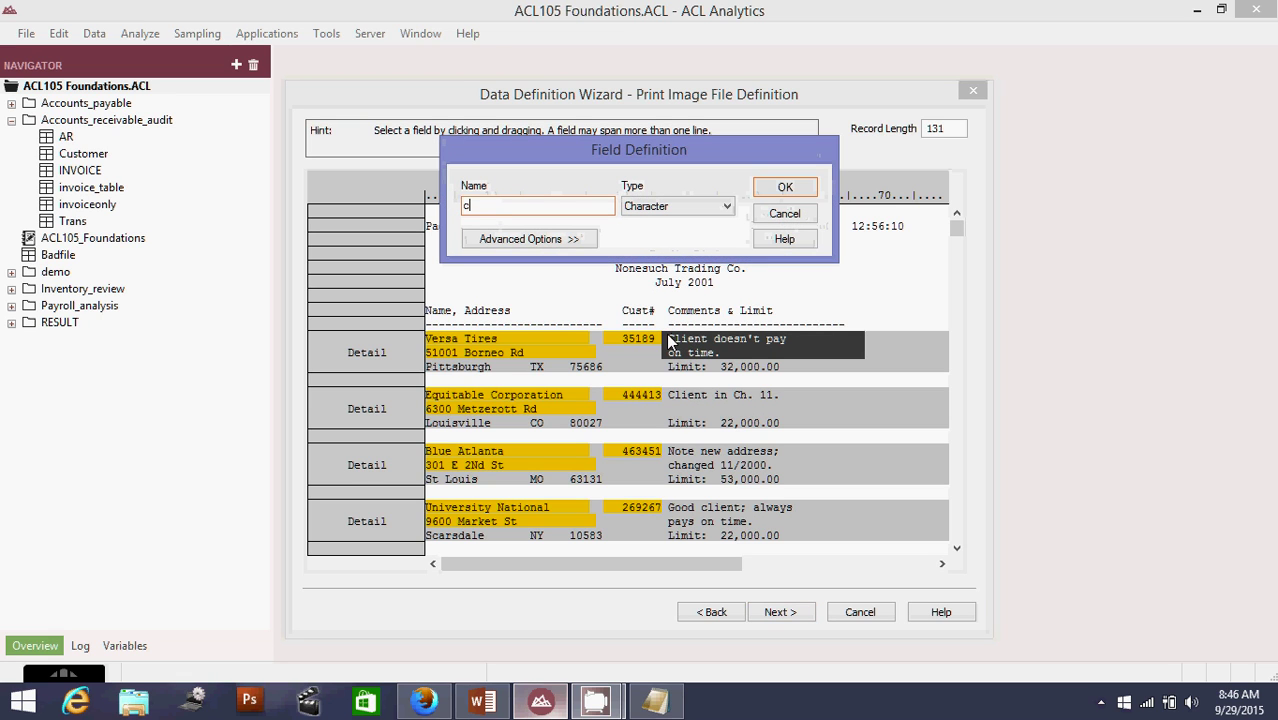
{"action": "type", "text": "omments"}
{"action": "key", "text": "Return"}
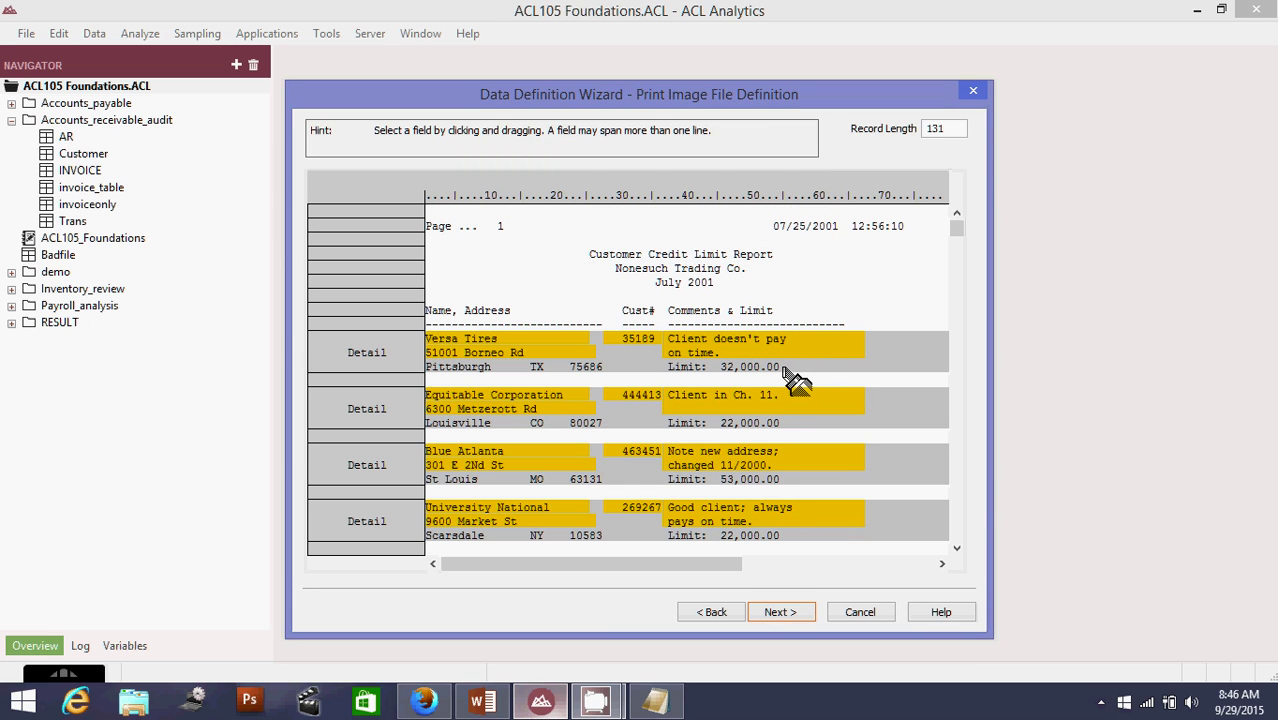
Step: Define the 32,000.00 credit limit amount as the limit field
{"action": "left_click_drag", "start_coordinate": [785, 368], "coordinate": [711, 369]}
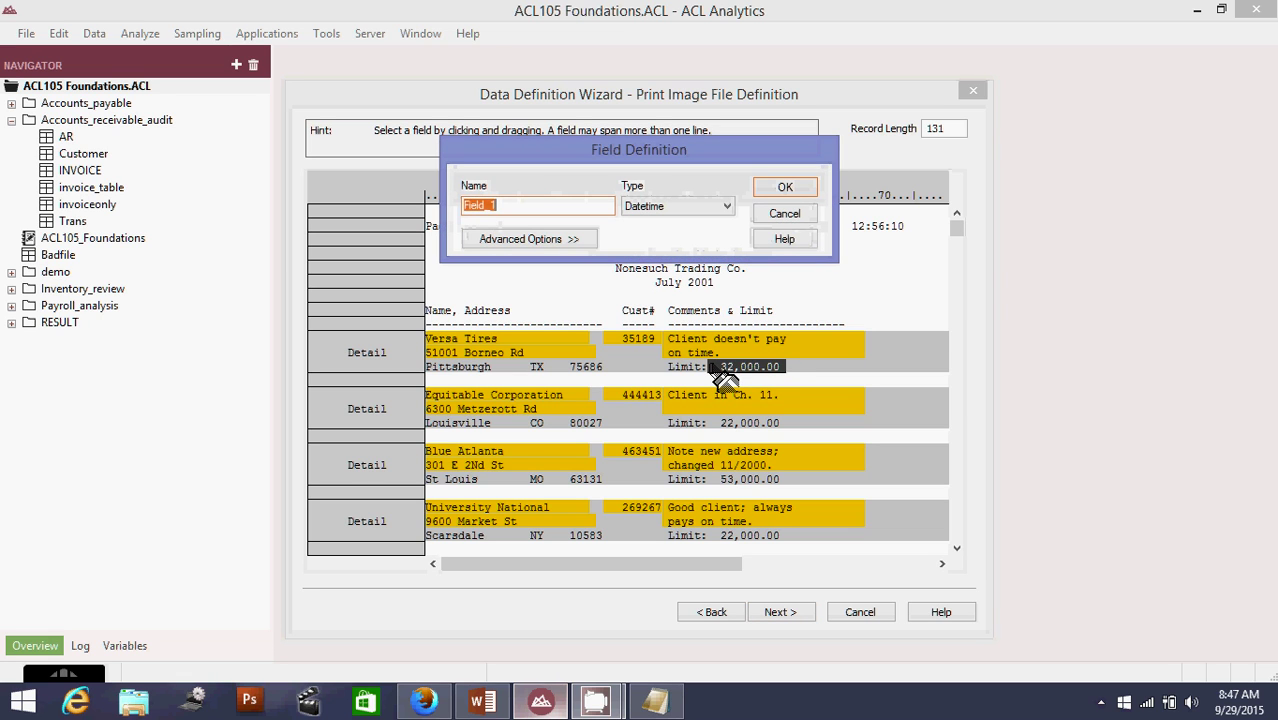
{"action": "type", "text": "limit"}
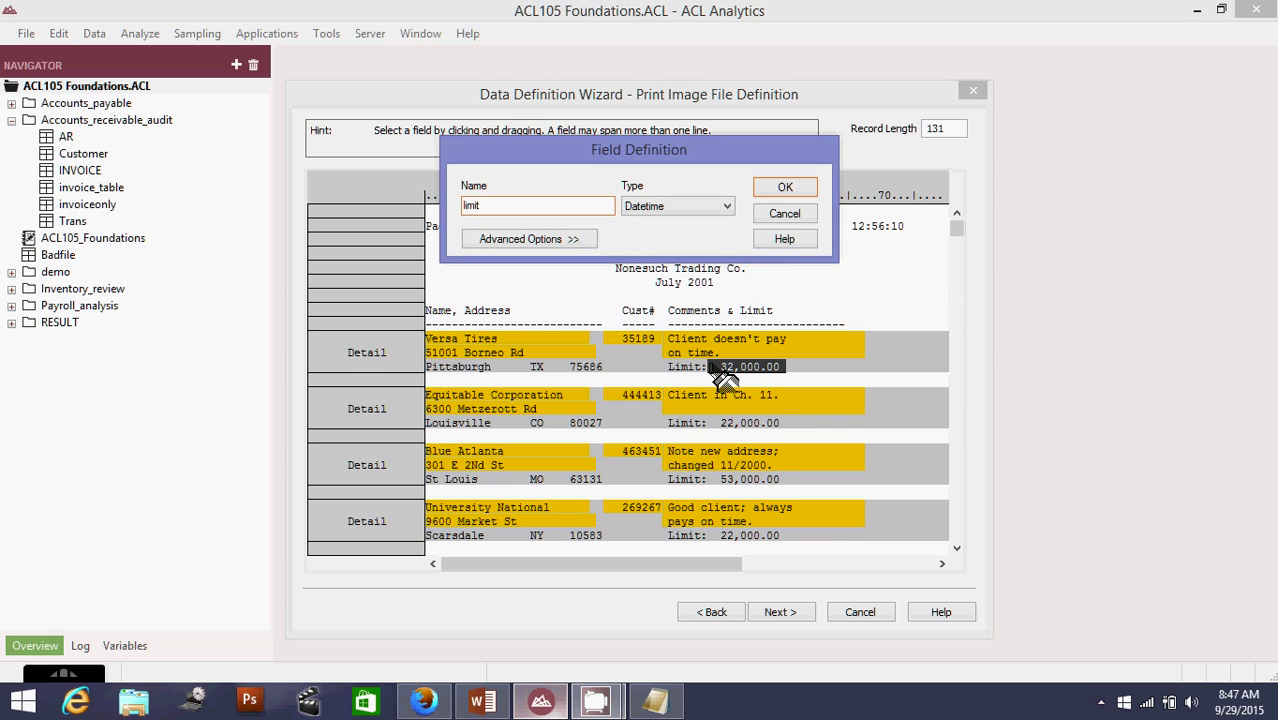
{"action": "key", "text": "Return"}
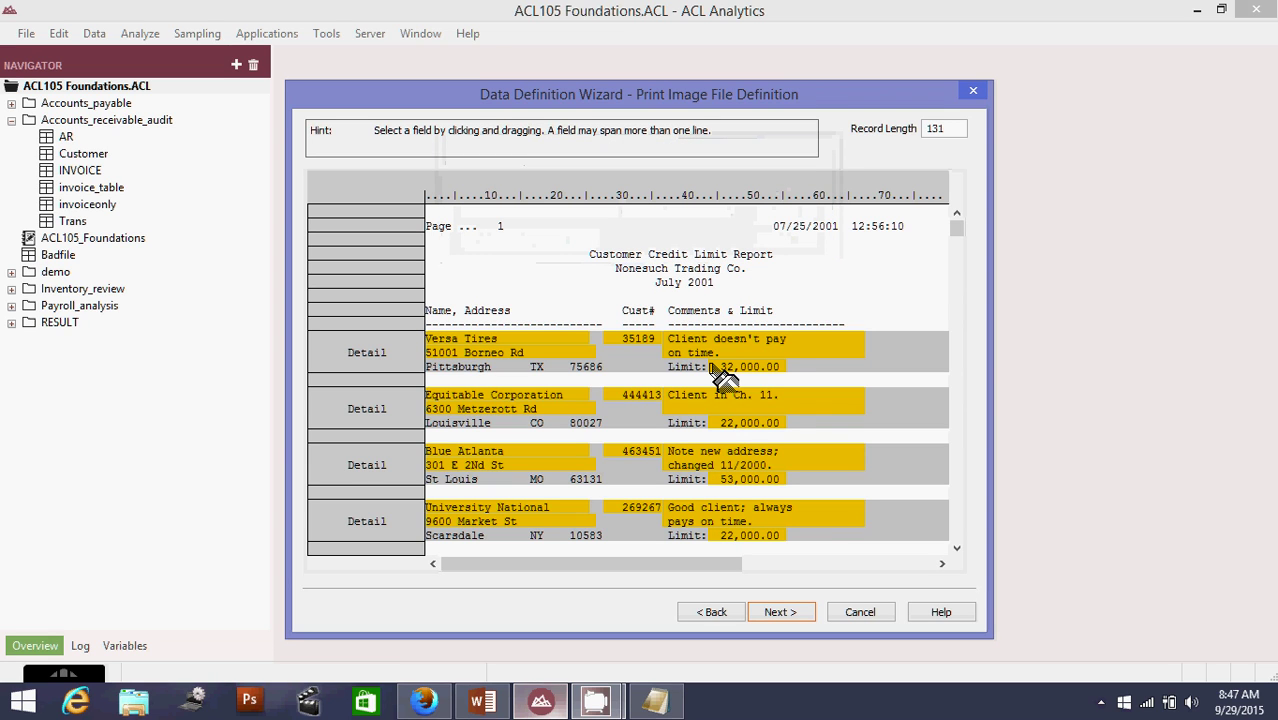
Step: Finish field definition and save the data file as Credlim, replacing Credlim.FIL
{"action": "left_click", "coordinate": [780, 612]}
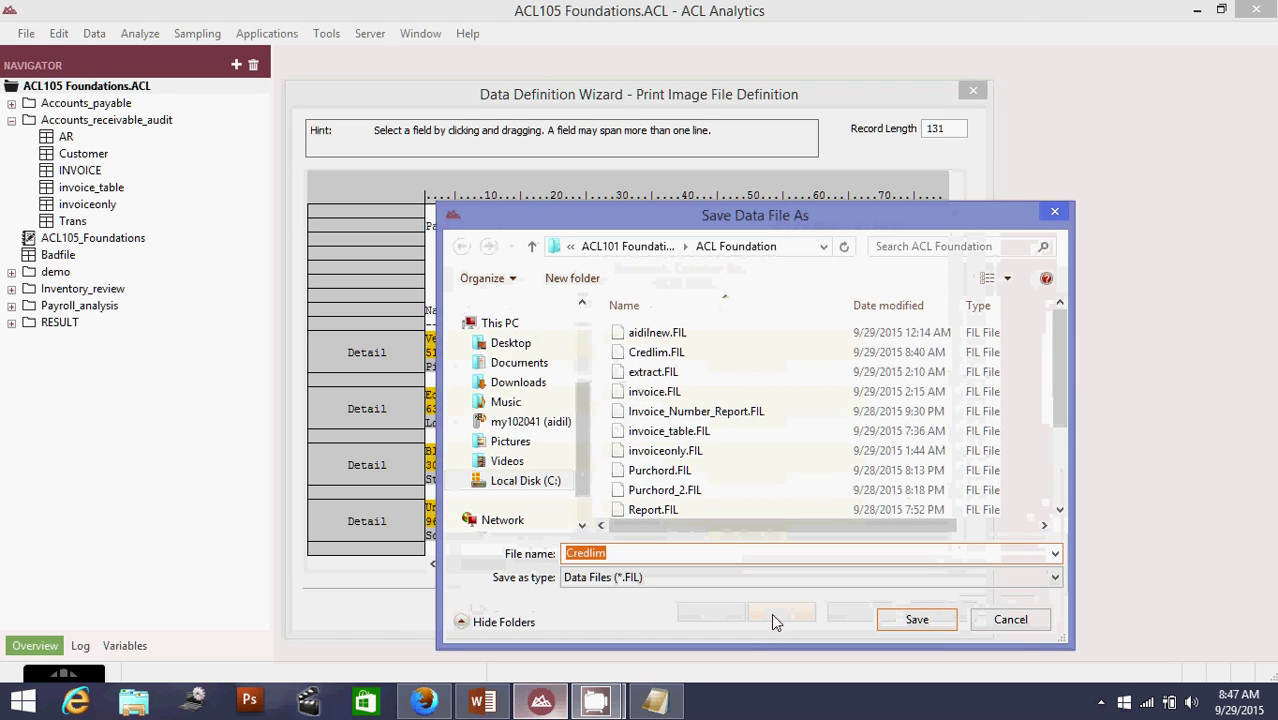
{"action": "left_click", "coordinate": [917, 619]}
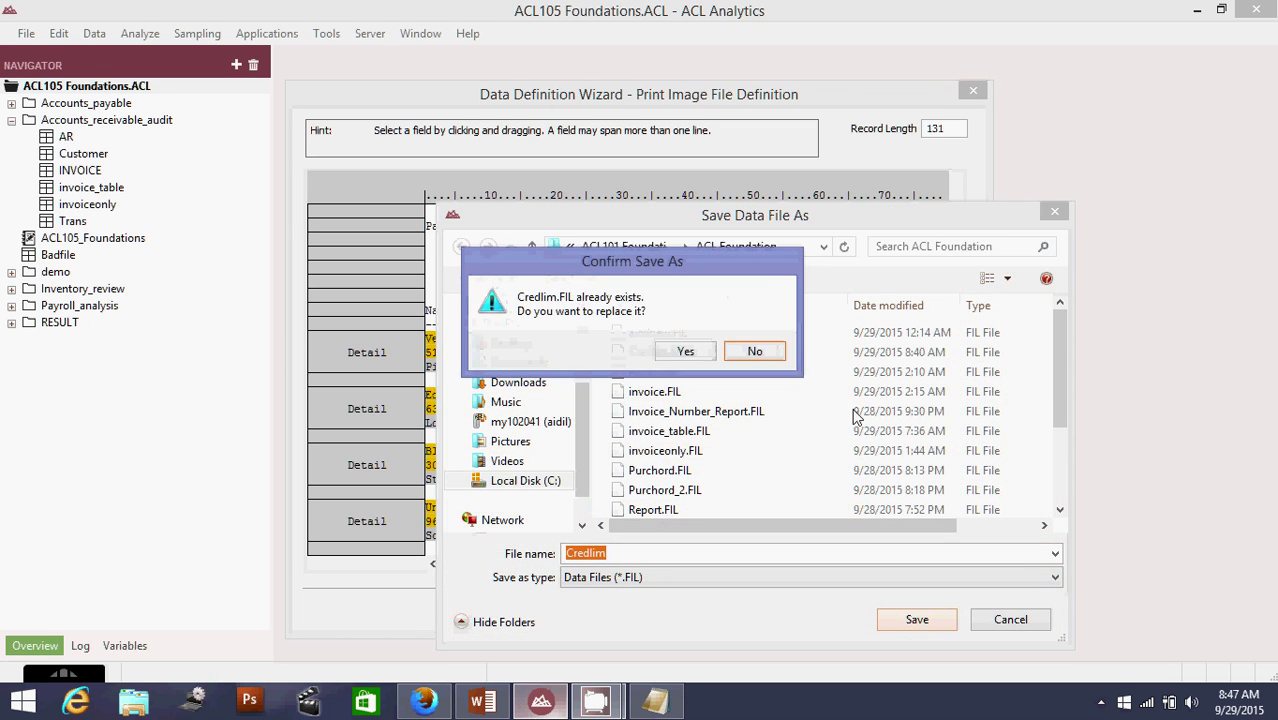
{"action": "left_click", "coordinate": [686, 352]}
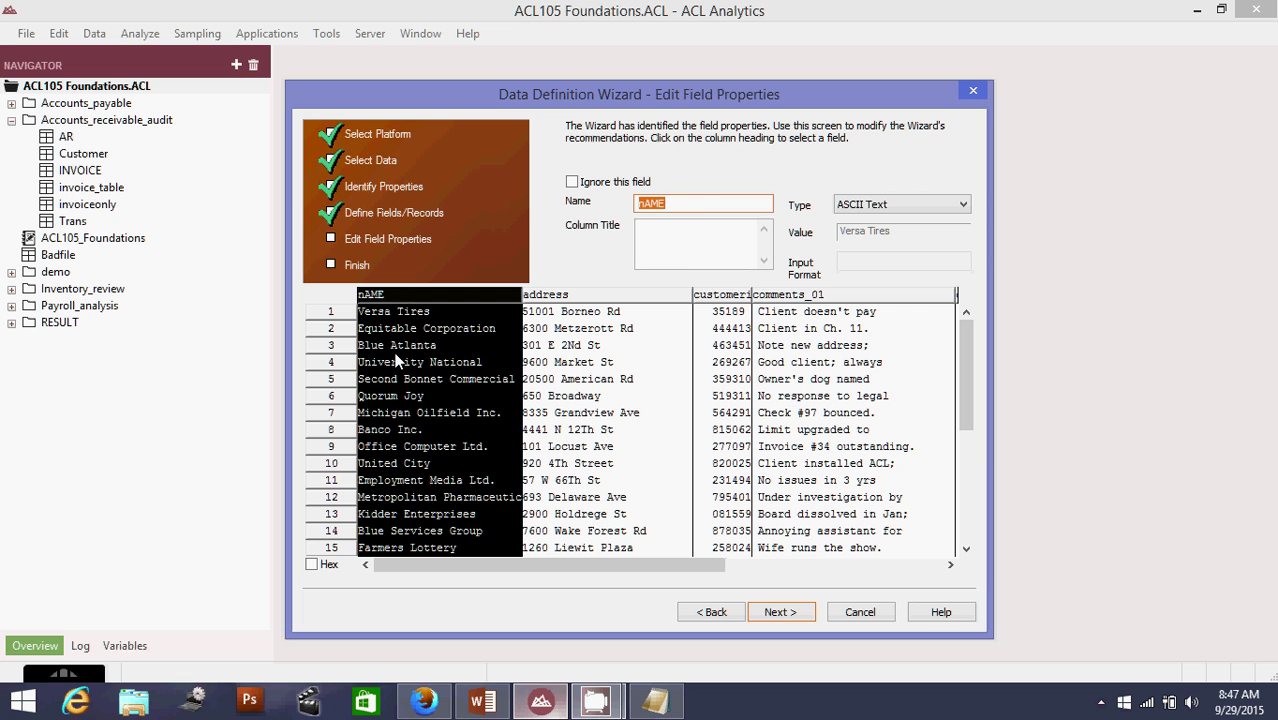
Step: Review the address, customerid and split comments_01/comments_02 properties, then go back to the field layout
{"action": "left_click", "coordinate": [566, 296]}
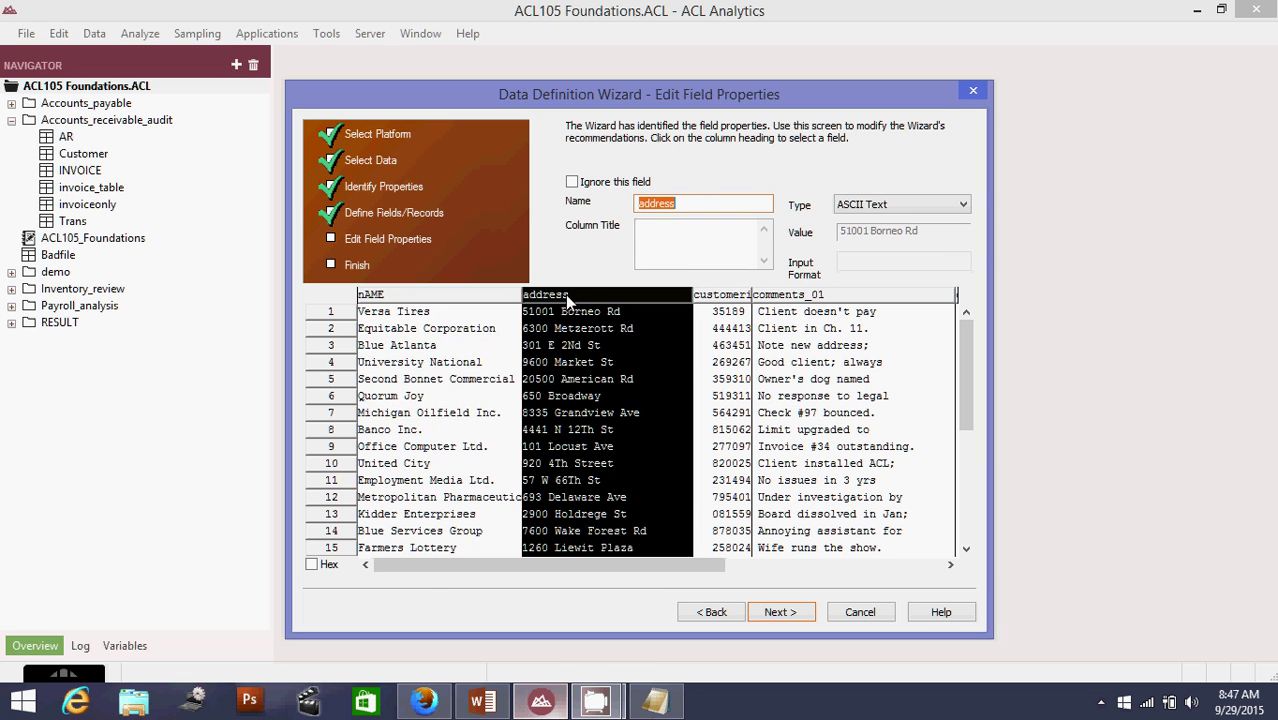
{"action": "left_click", "coordinate": [714, 296]}
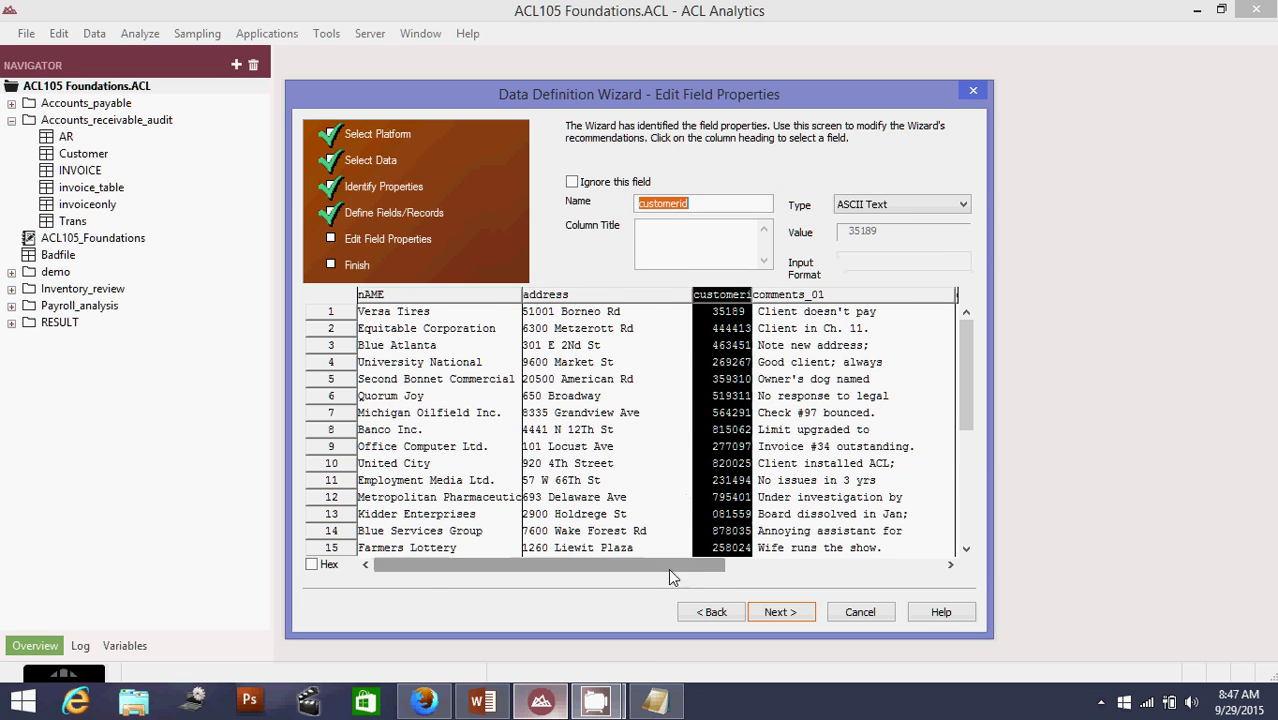
{"action": "left_click_drag", "start_coordinate": [668, 568], "coordinate": [827, 578]}
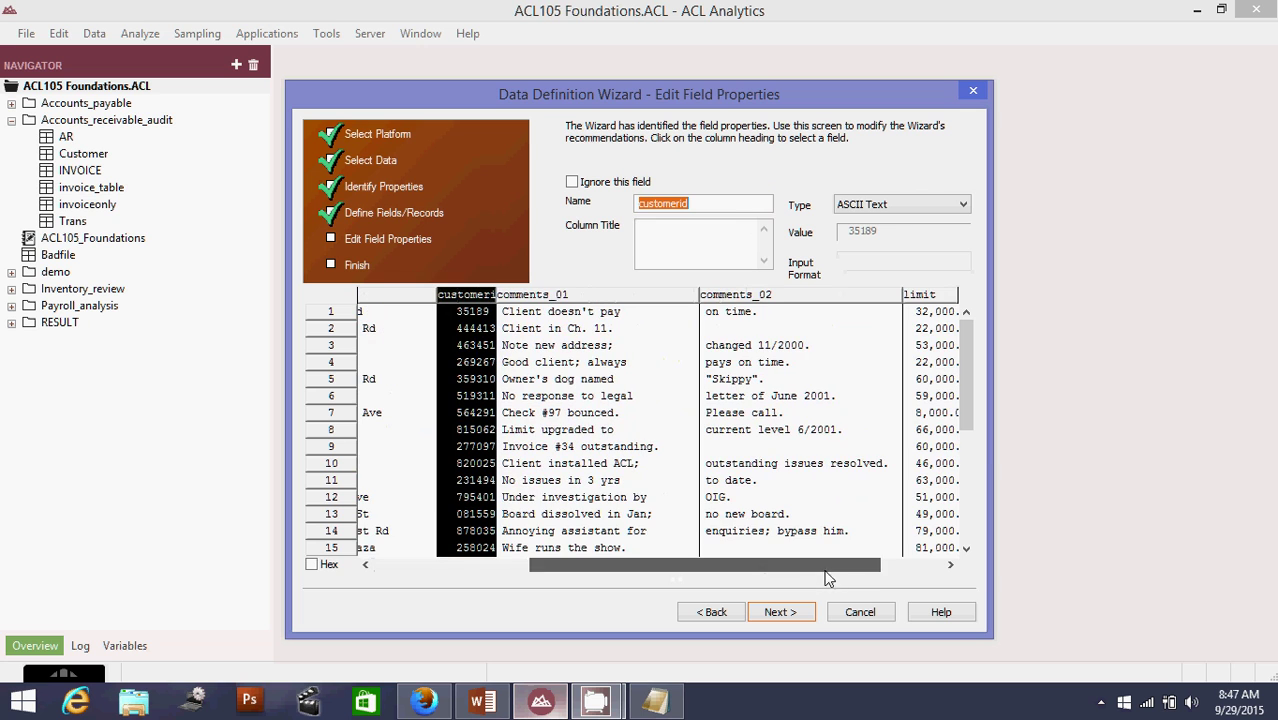
{"action": "left_click", "coordinate": [588, 295]}
{"action": "left_click", "coordinate": [727, 296]}
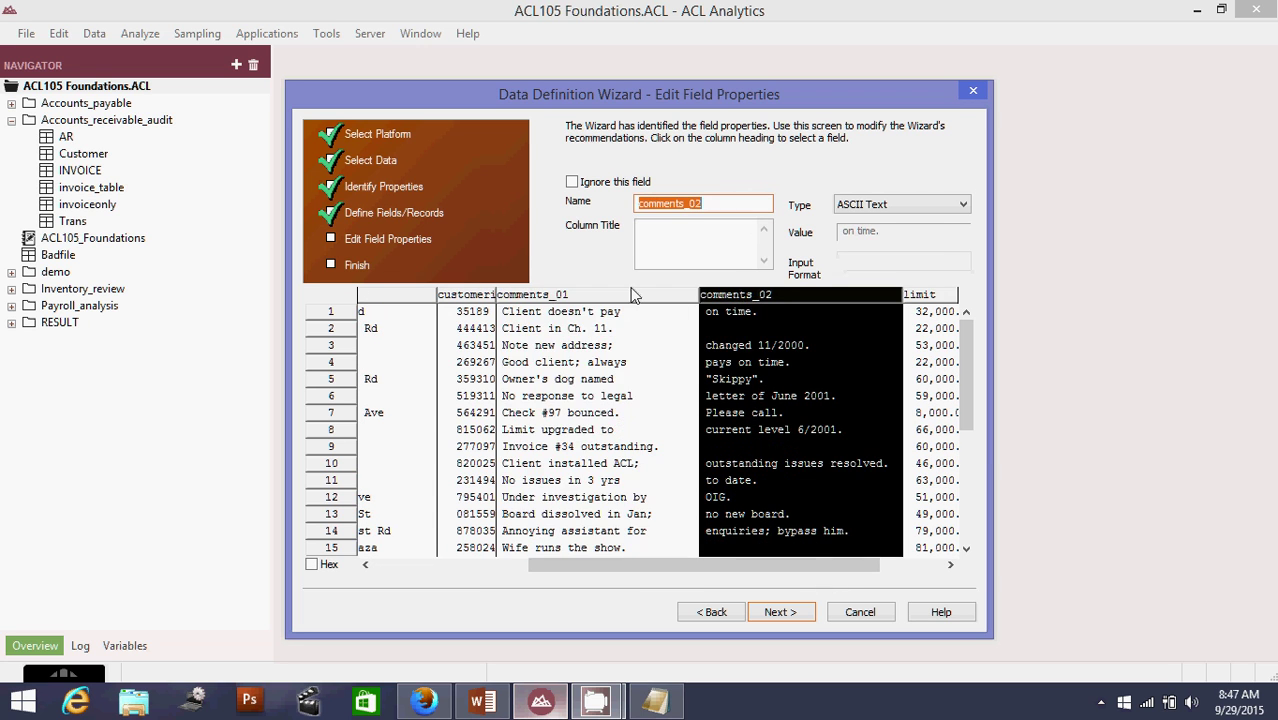
{"action": "left_click", "coordinate": [674, 298]}
{"action": "left_click", "coordinate": [760, 300]}
{"action": "left_click", "coordinate": [686, 300]}
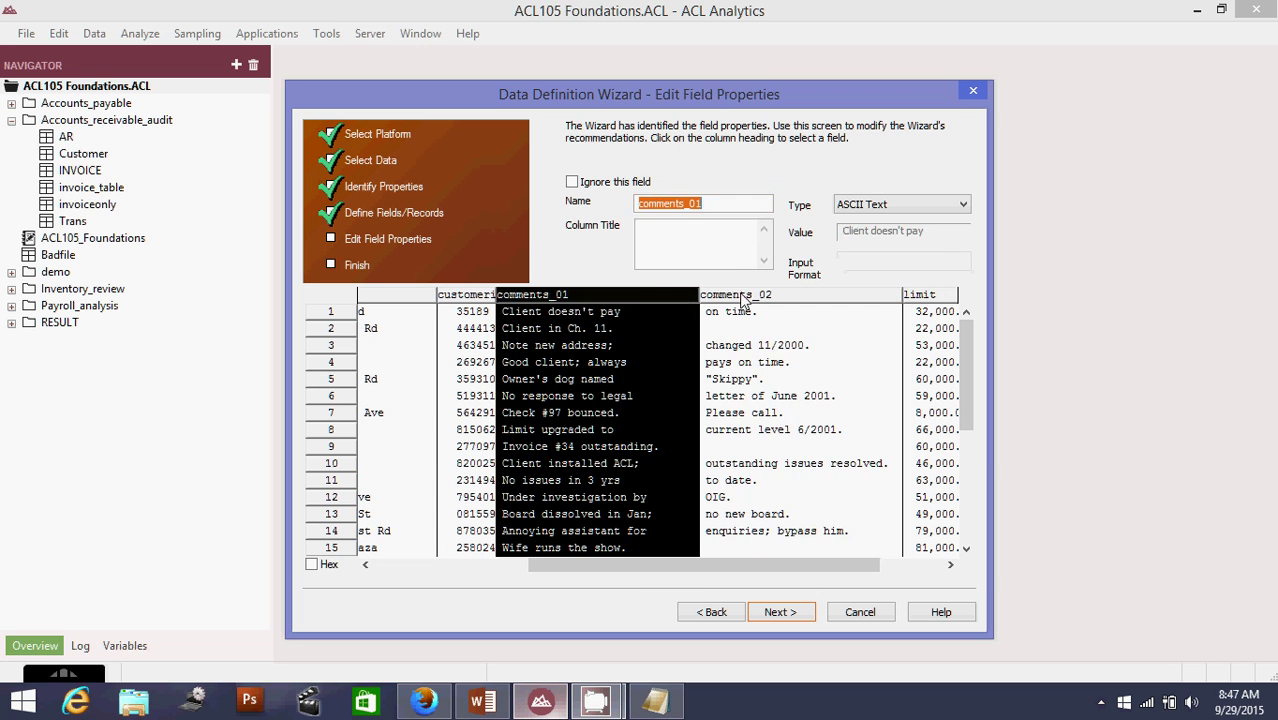
{"action": "left_click", "coordinate": [745, 300]}
{"action": "left_click", "coordinate": [653, 298]}
{"action": "left_click", "coordinate": [716, 297]}
{"action": "left_click", "coordinate": [649, 291]}
{"action": "left_click", "coordinate": [710, 302]}
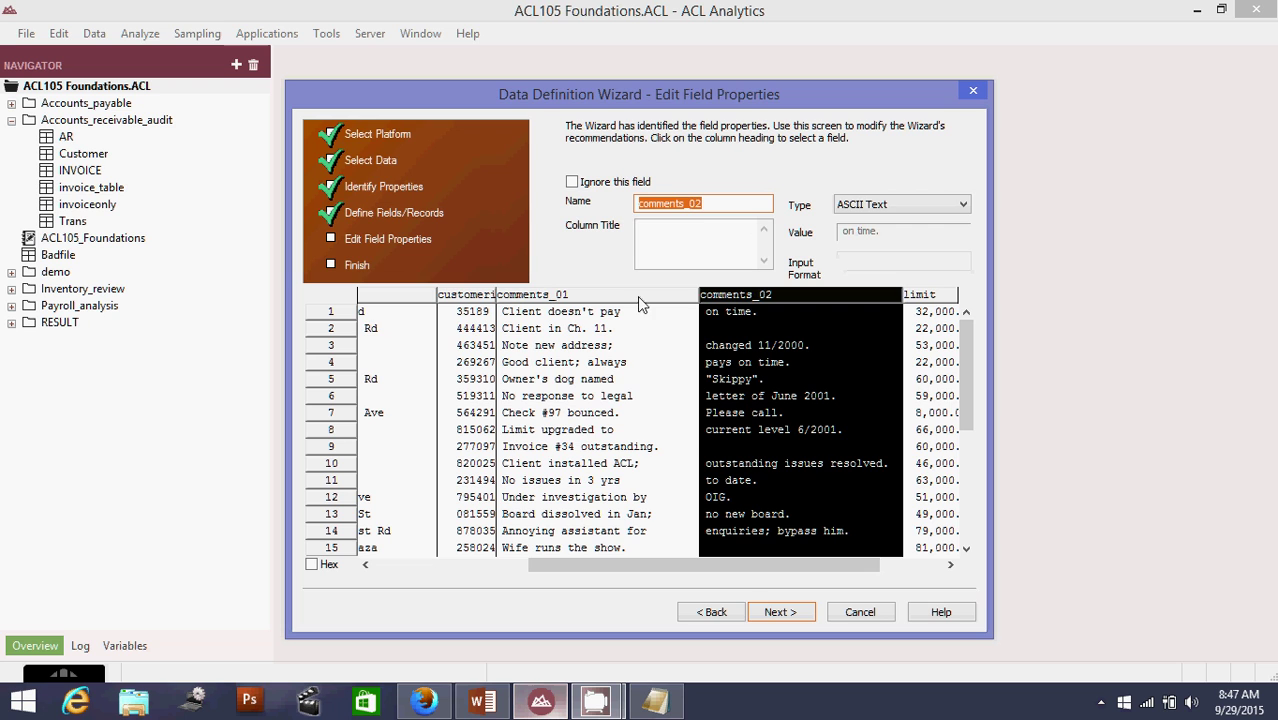
{"action": "left_click", "coordinate": [712, 612]}
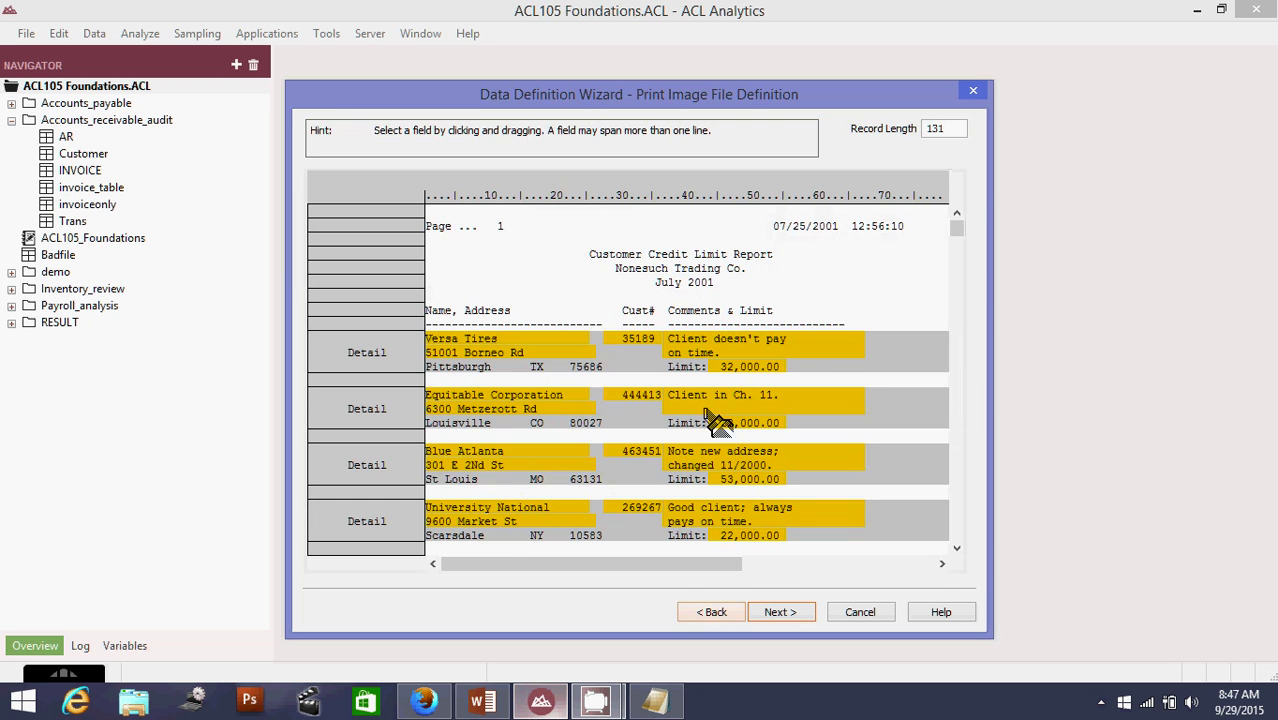
Step: Enable Convert to single field in the comments field's Advanced Options, then save as Credlim
{"action": "right_click", "coordinate": [729, 352]}
{"action": "left_click", "coordinate": [753, 366]}
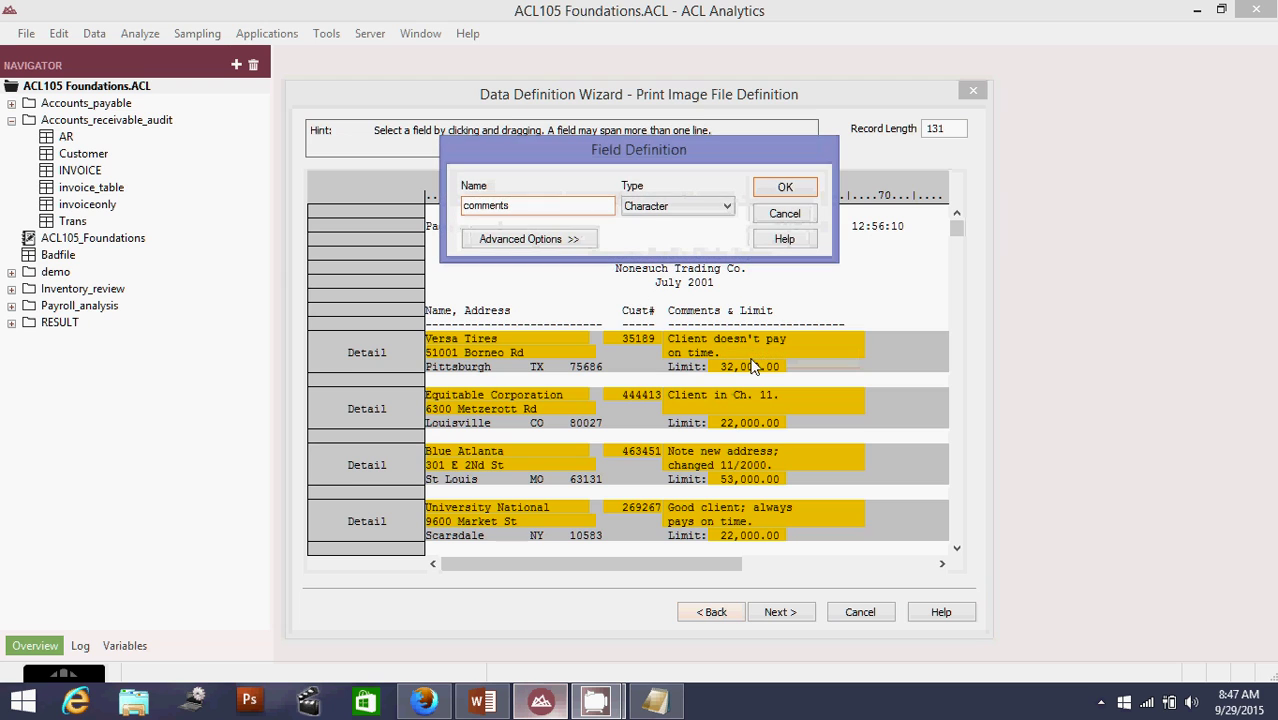
{"action": "left_click", "coordinate": [542, 242]}
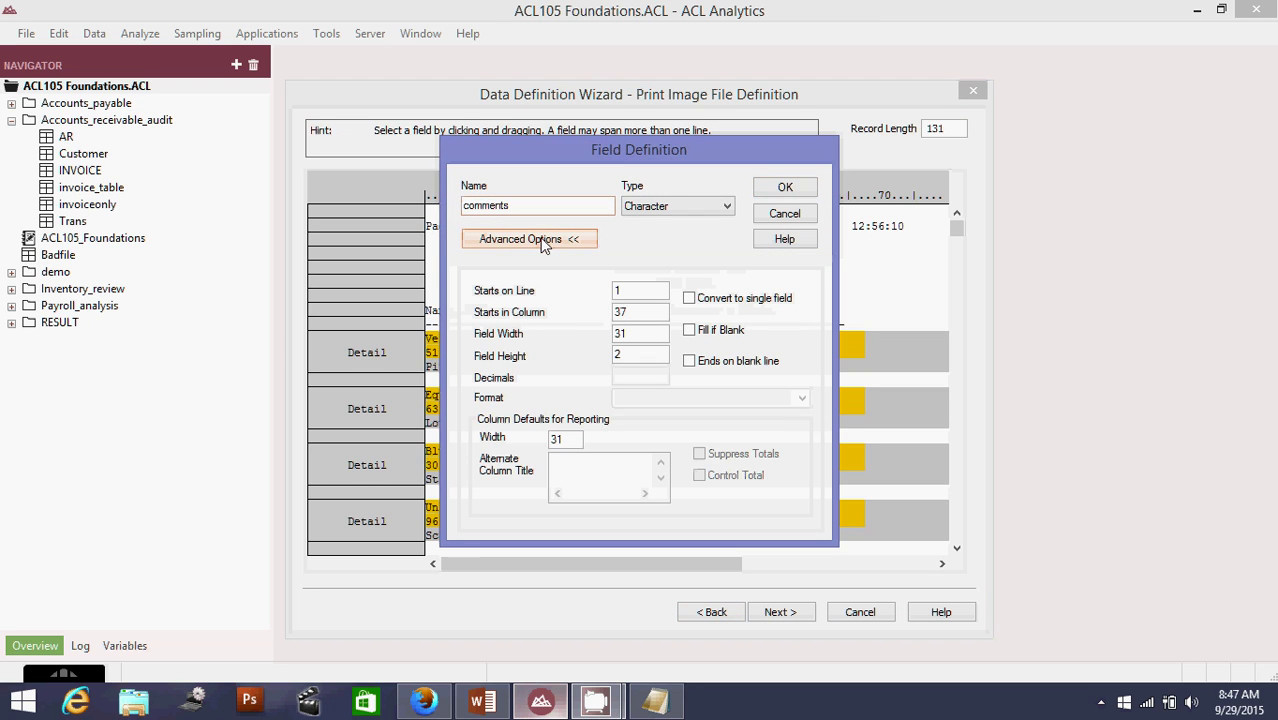
{"action": "left_click", "coordinate": [690, 299]}
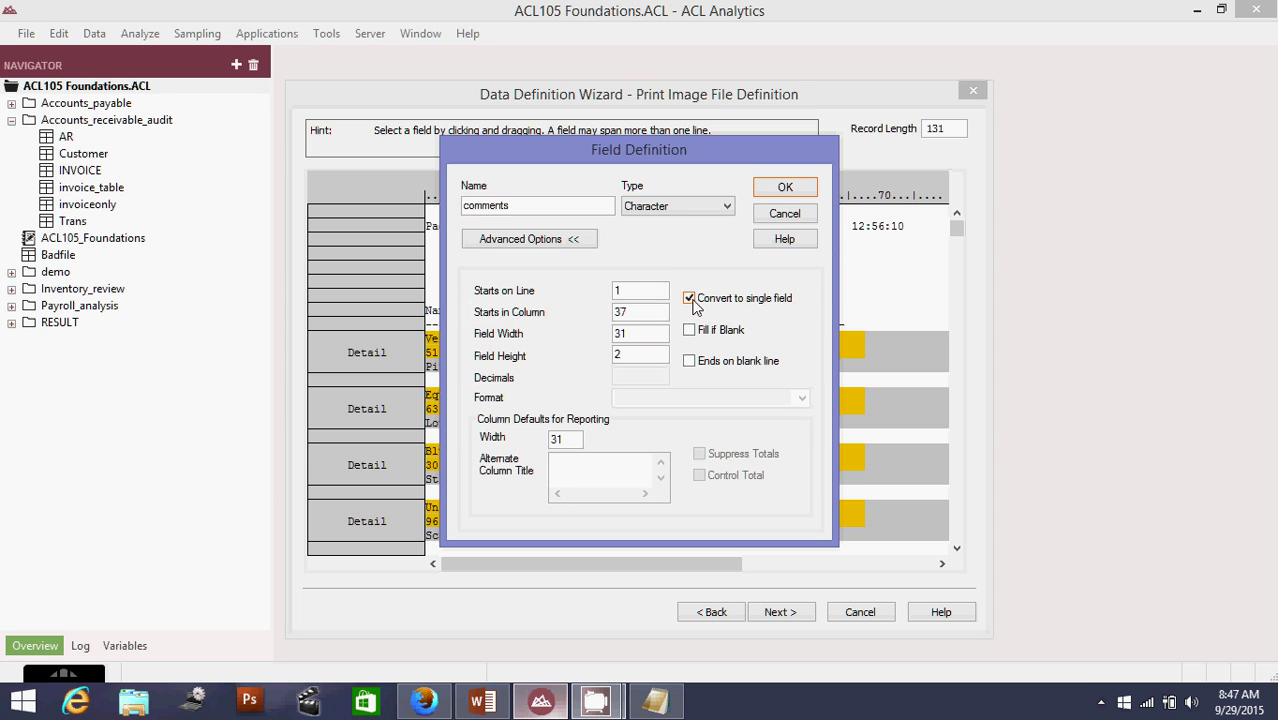
{"action": "left_click", "coordinate": [786, 189]}
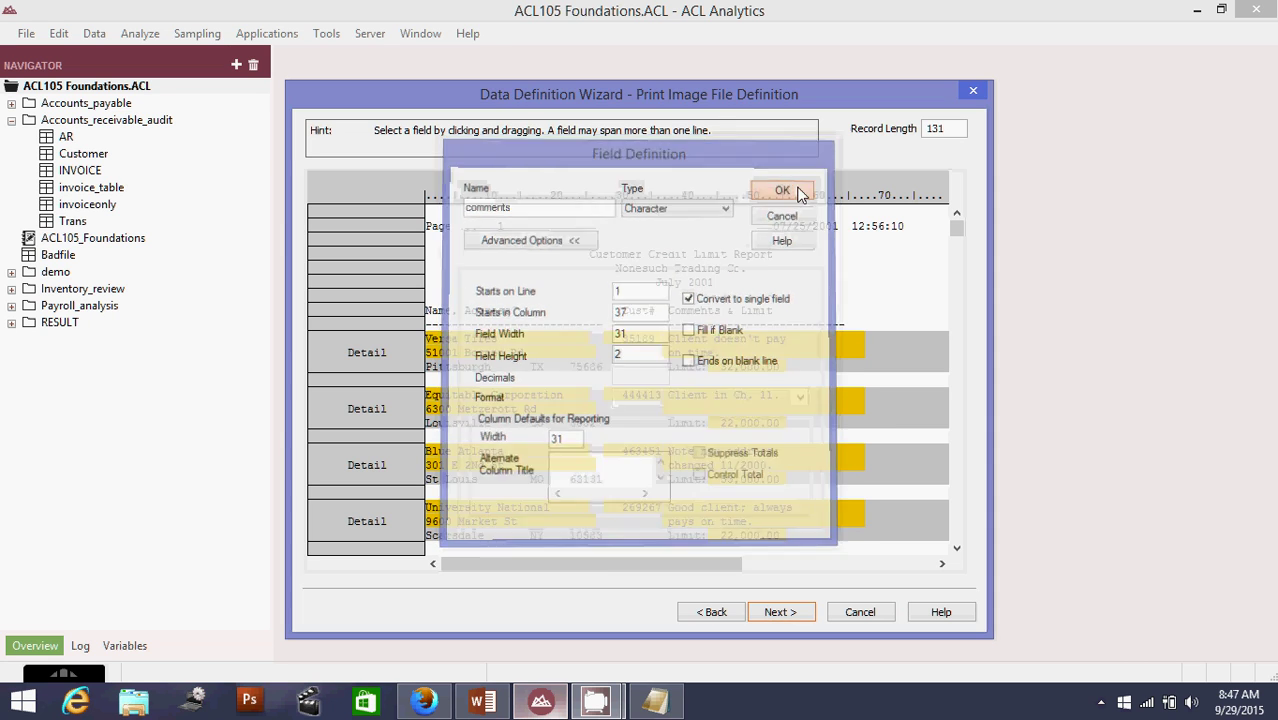
{"action": "left_click", "coordinate": [768, 608]}
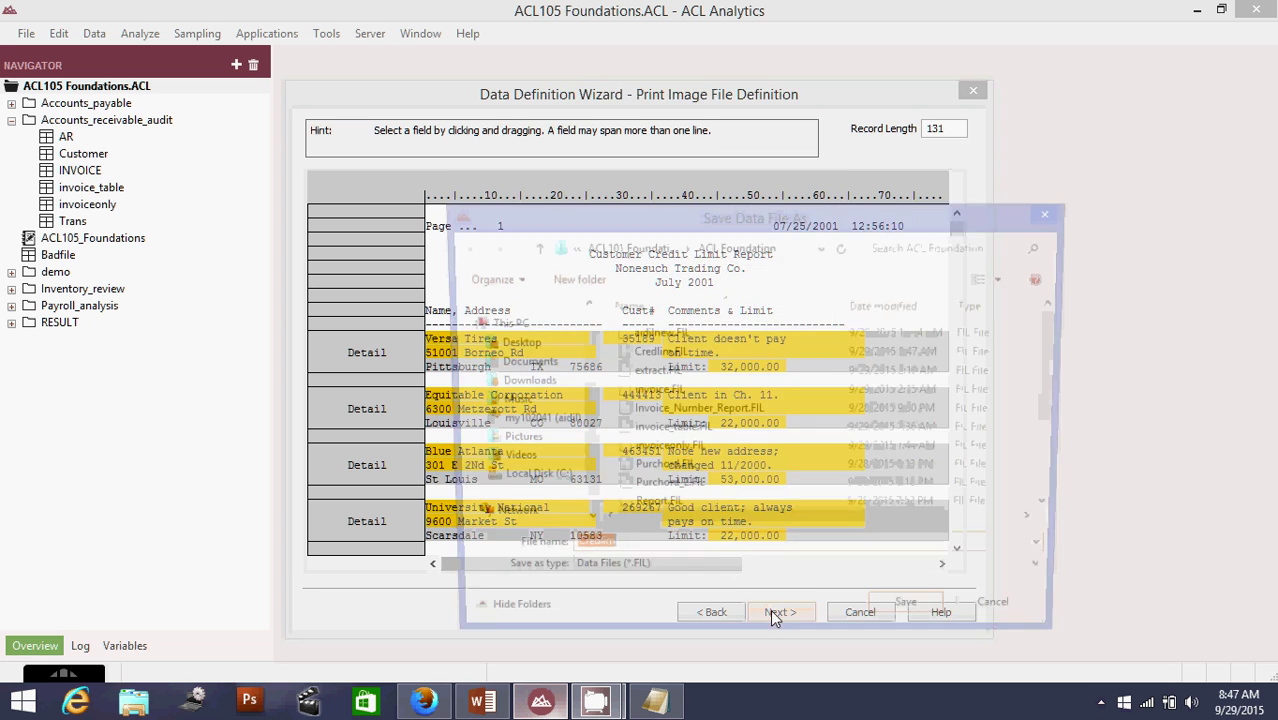
{"action": "left_click", "coordinate": [914, 621]}
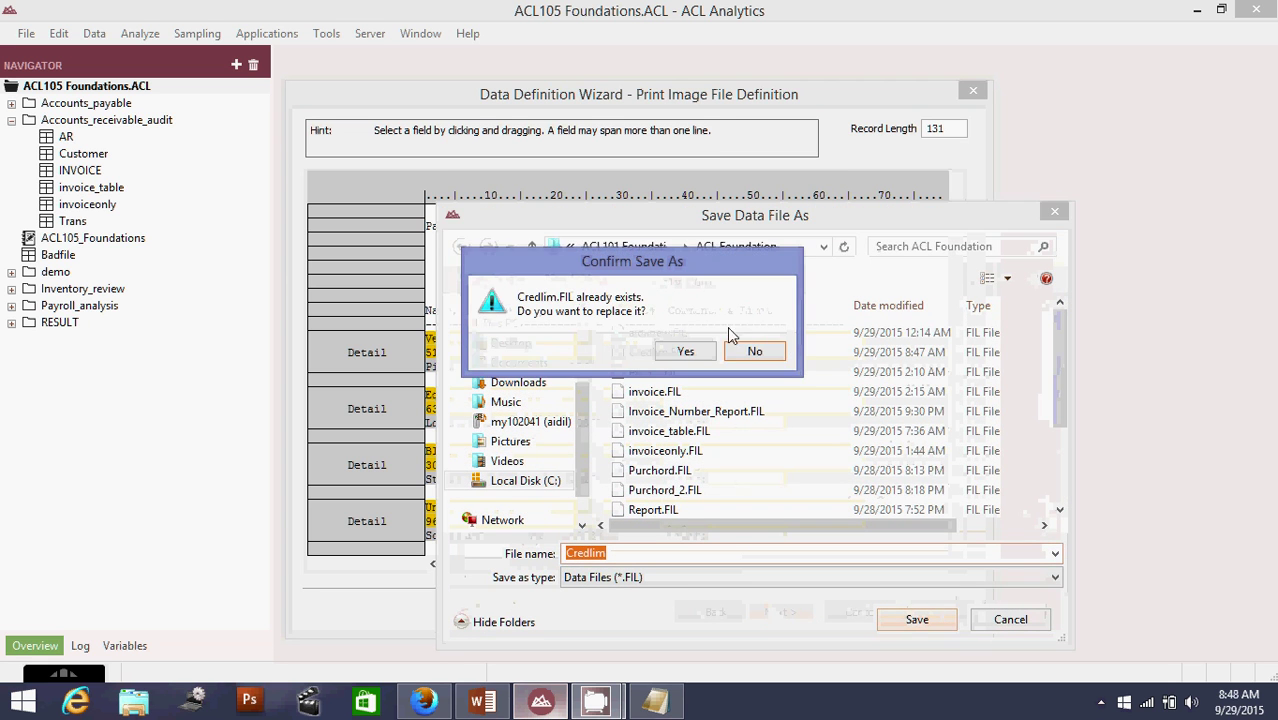
Step: Replace Credlim.FIL, then check the merged comments column and the limit field's properties
{"action": "left_click", "coordinate": [699, 345]}
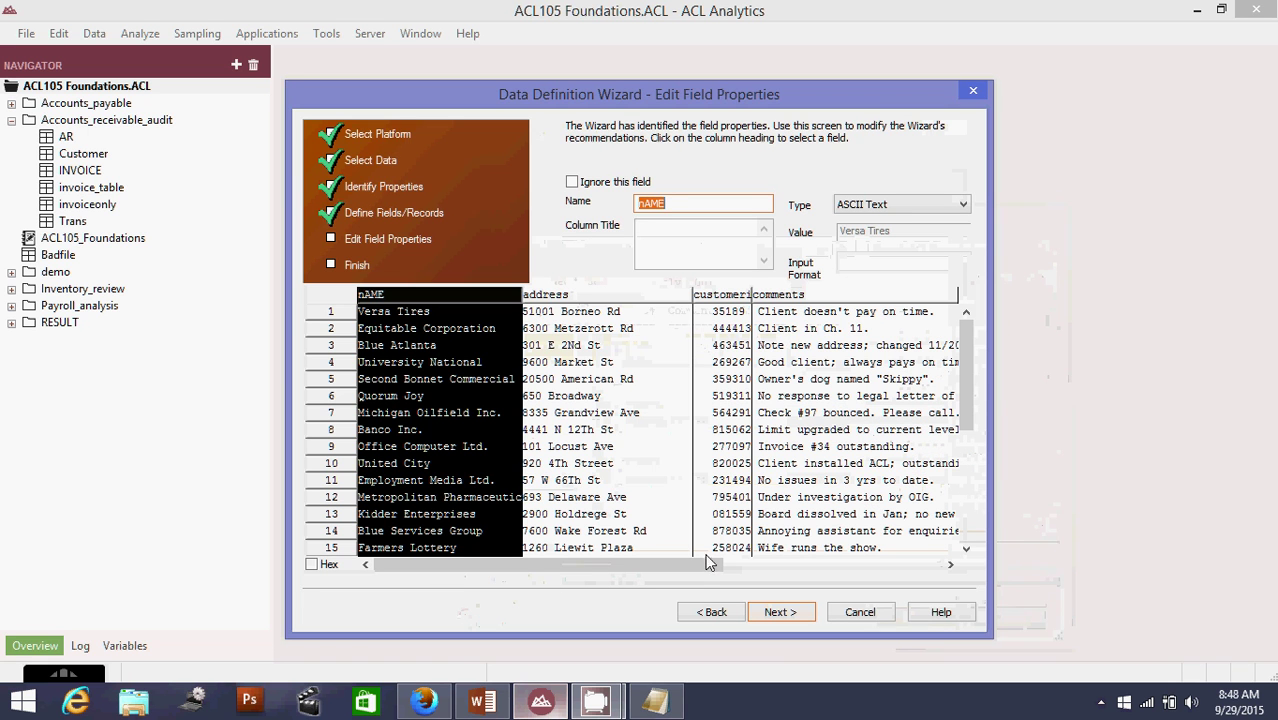
{"action": "left_click_drag", "start_coordinate": [709, 563], "coordinate": [859, 564]}
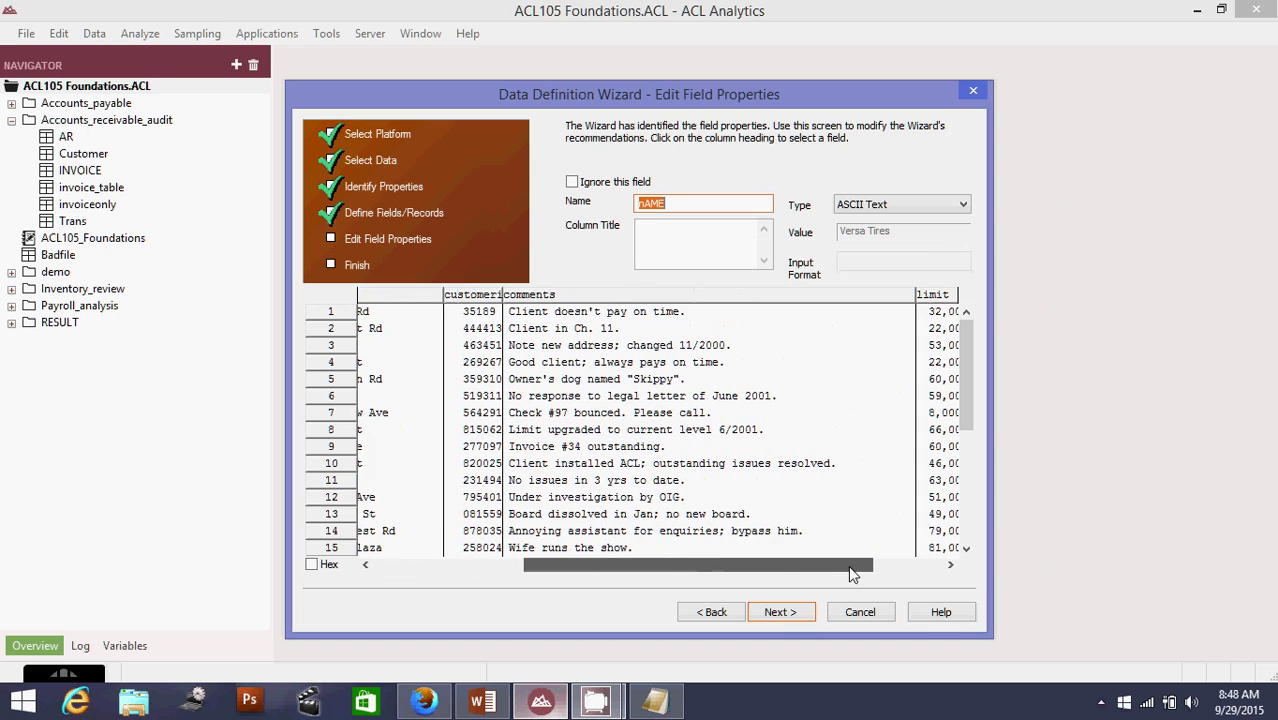
{"action": "left_click", "coordinate": [604, 318]}
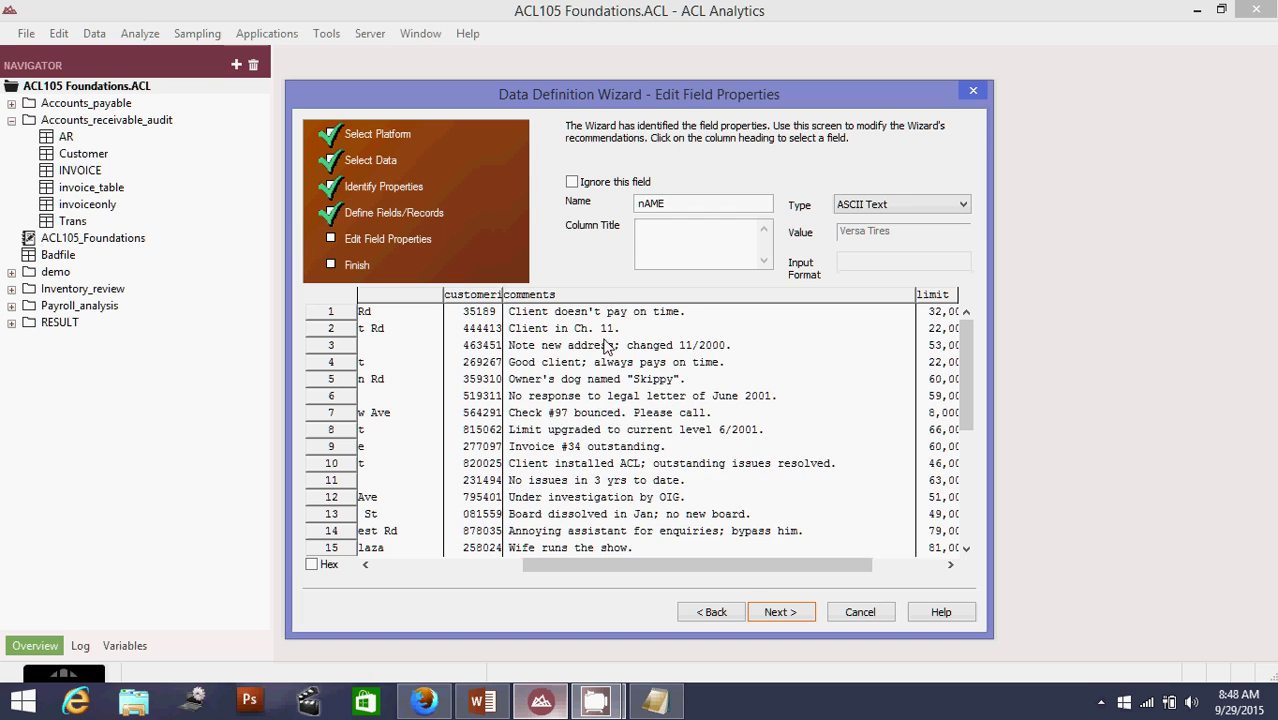
{"action": "left_click", "coordinate": [606, 295]}
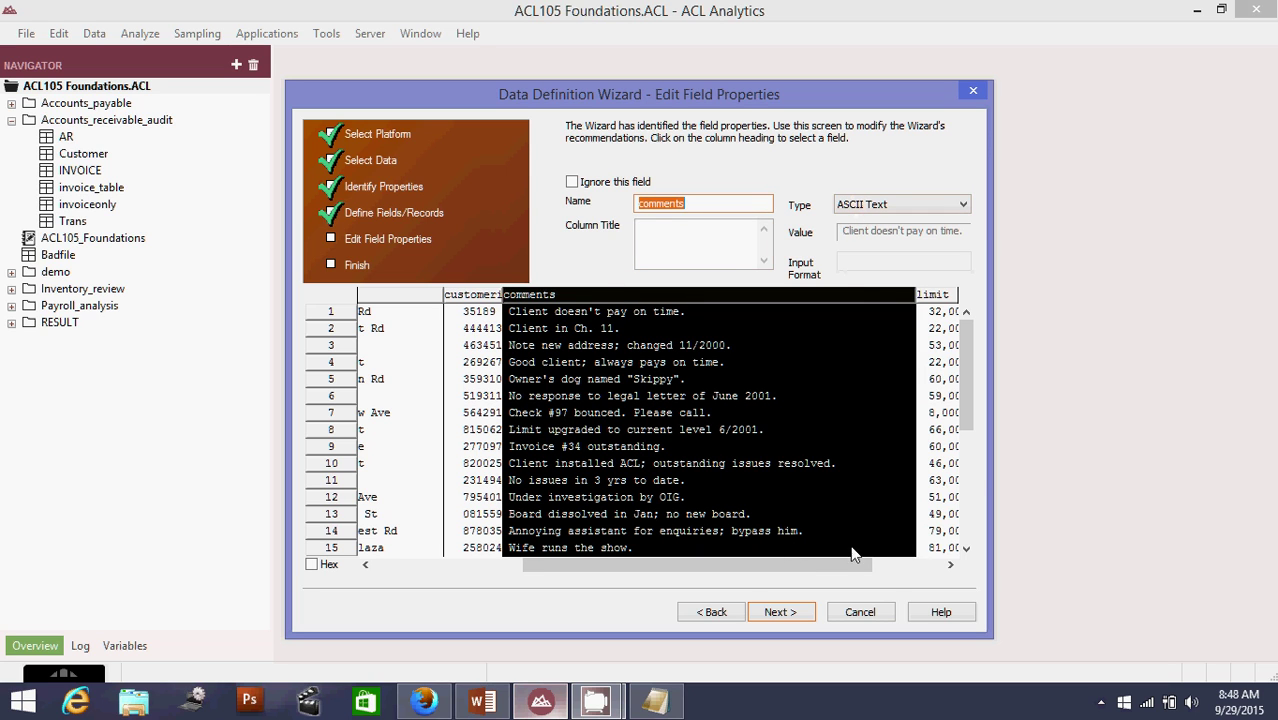
{"action": "left_click", "coordinate": [886, 566]}
{"action": "left_click", "coordinate": [827, 297]}
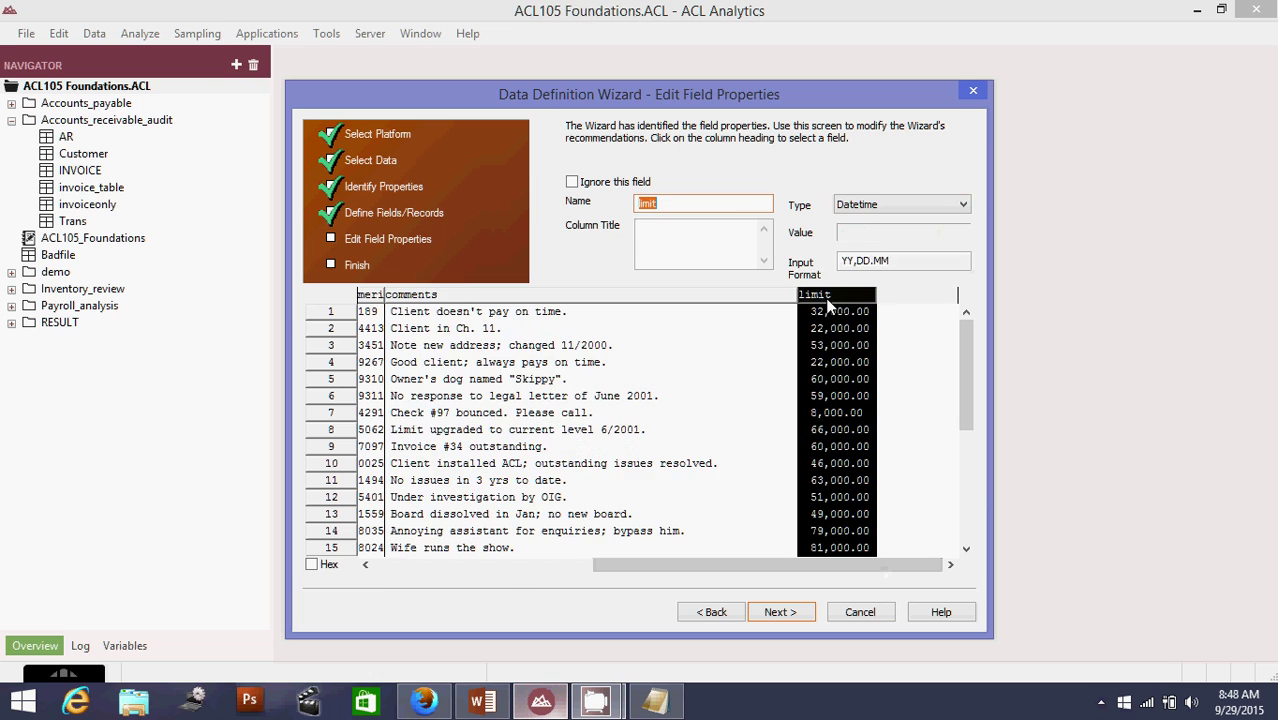
Step: Set the limit field's type to Numeric (Formatted)
{"action": "left_click", "coordinate": [889, 204]}
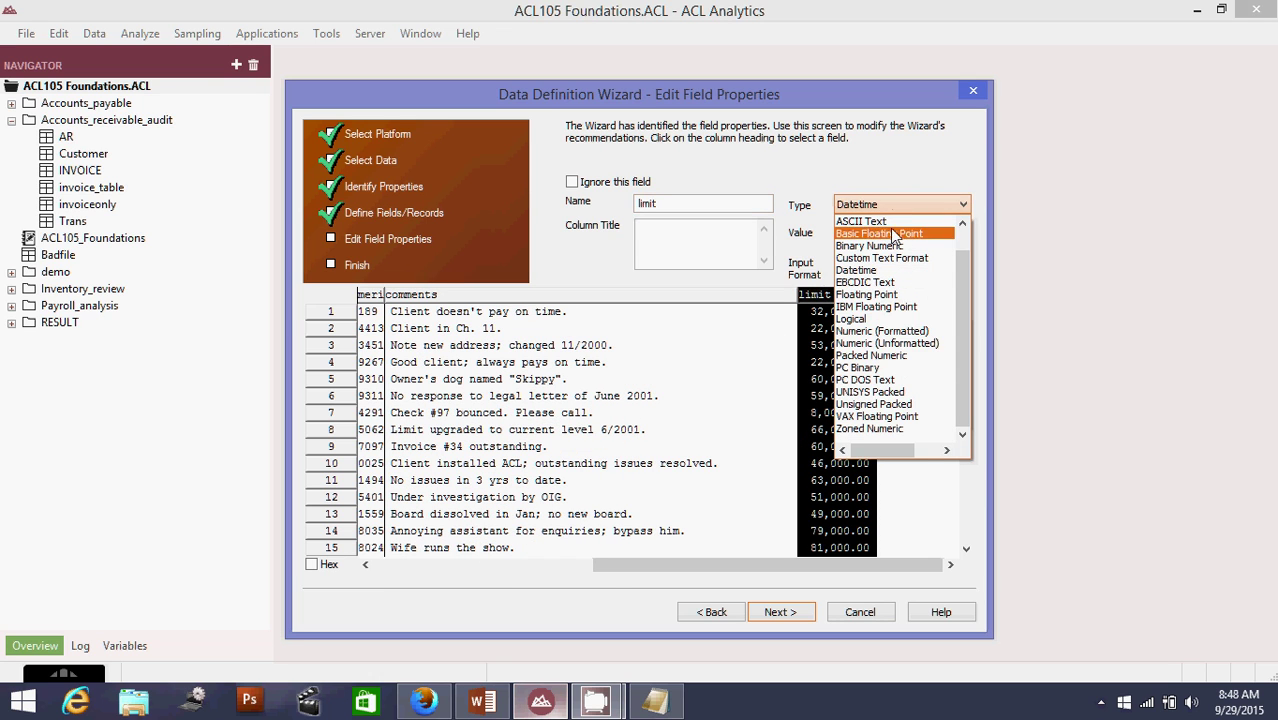
{"action": "left_click", "coordinate": [893, 333]}
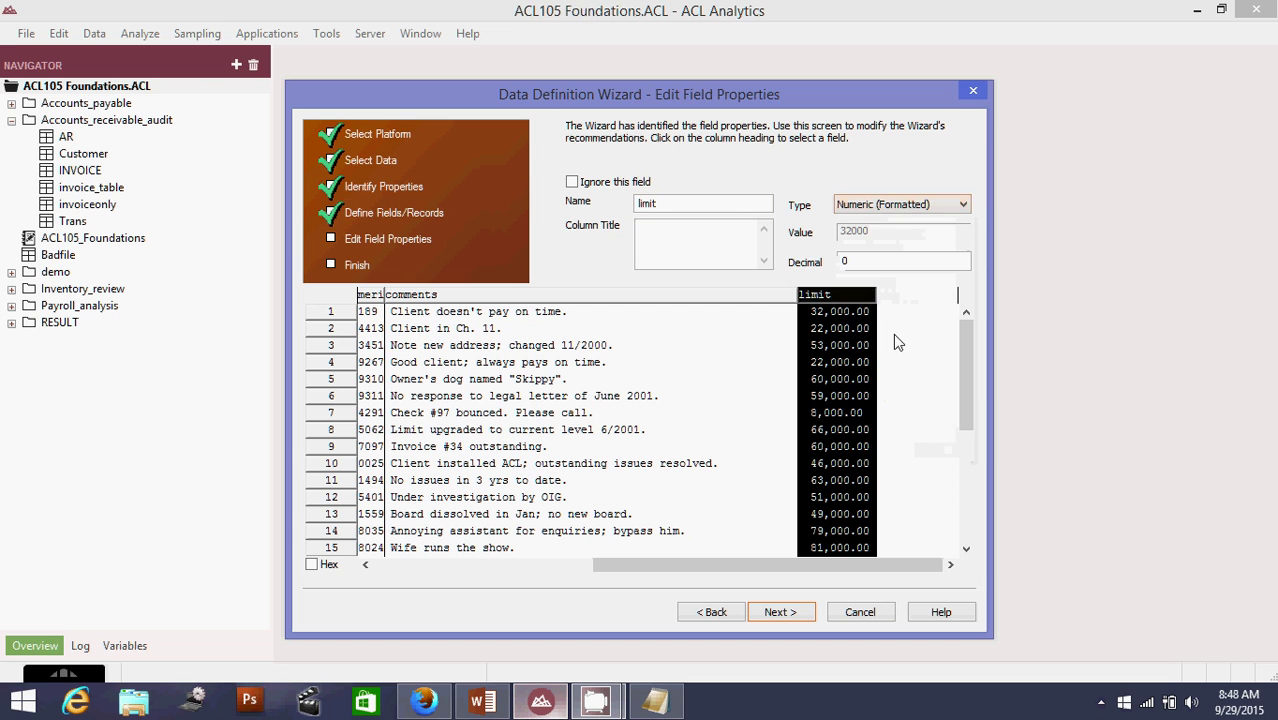
{"action": "left_click_drag", "start_coordinate": [762, 562], "coordinate": [540, 566]}
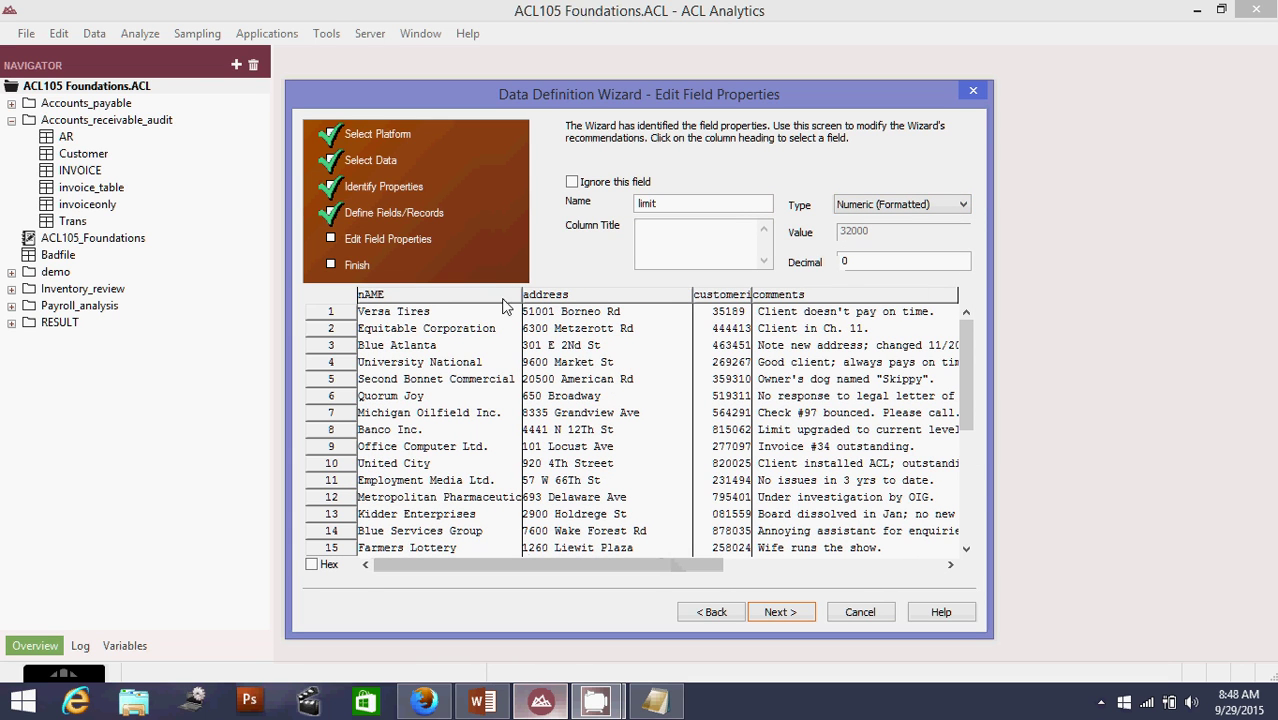
Step: Finish the import and save the new table as Credlim
{"action": "left_click", "coordinate": [787, 608]}
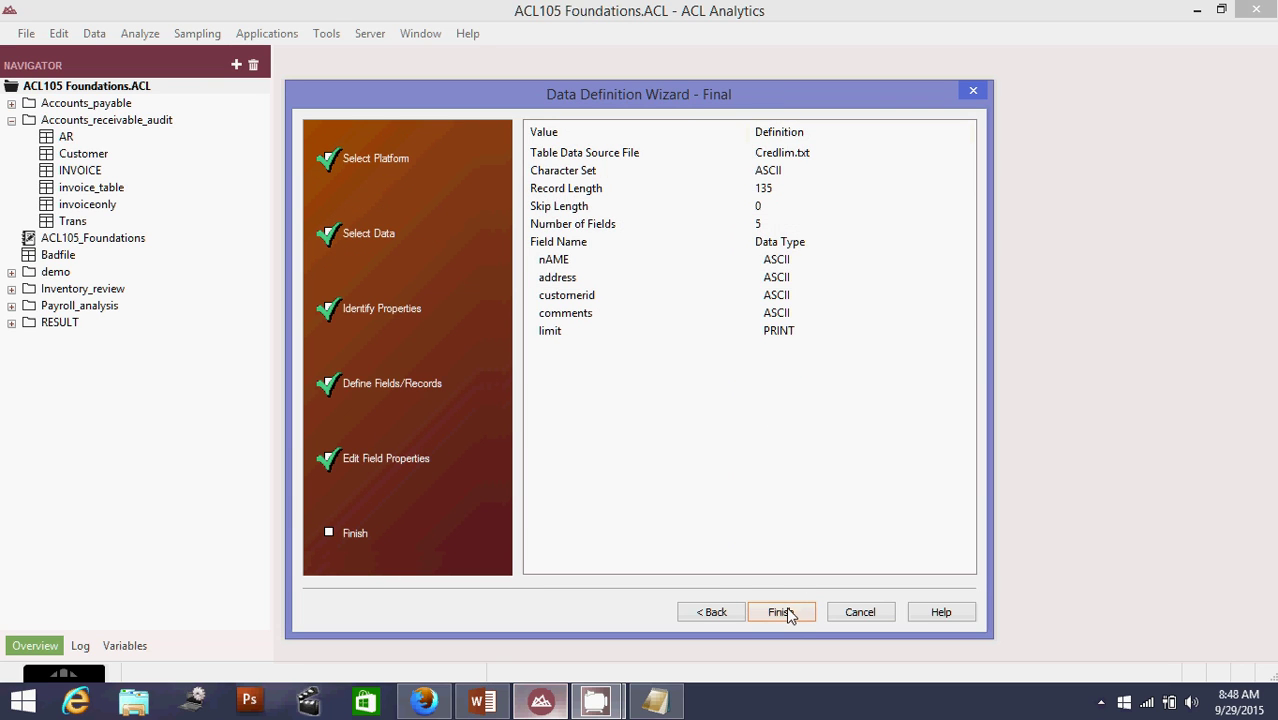
{"action": "left_click", "coordinate": [784, 612]}
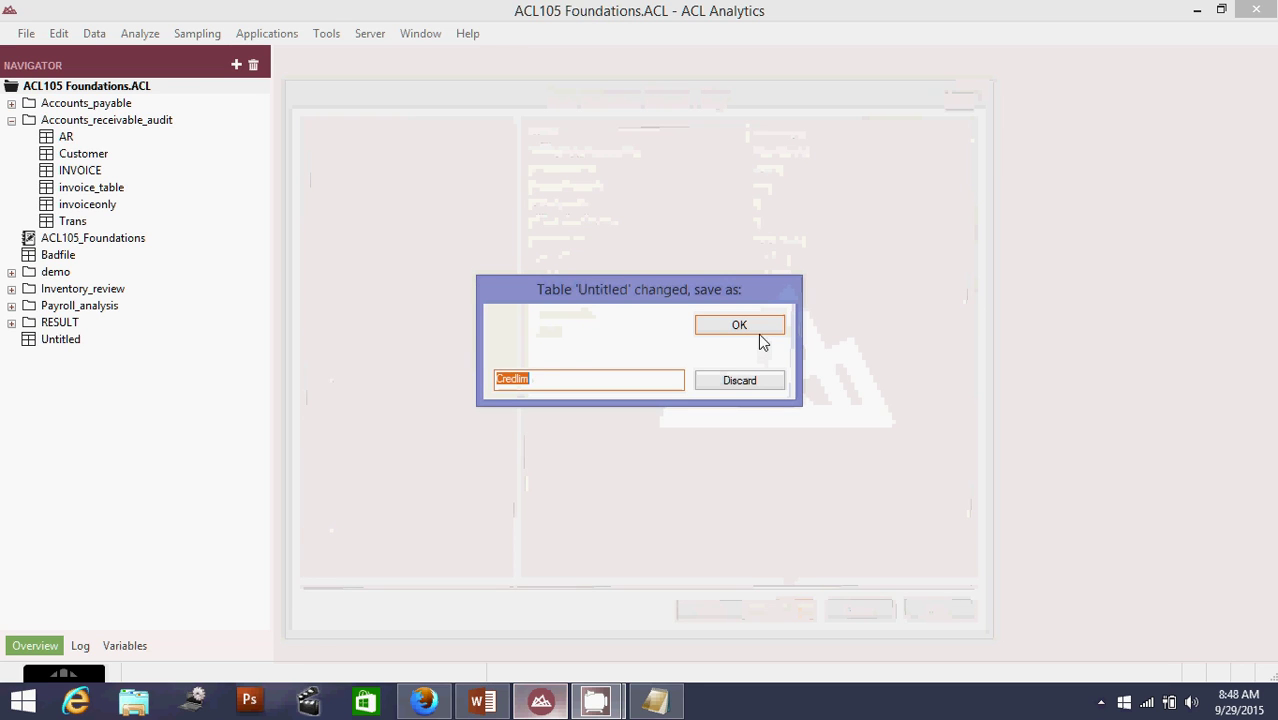
{"action": "left_click", "coordinate": [740, 326]}
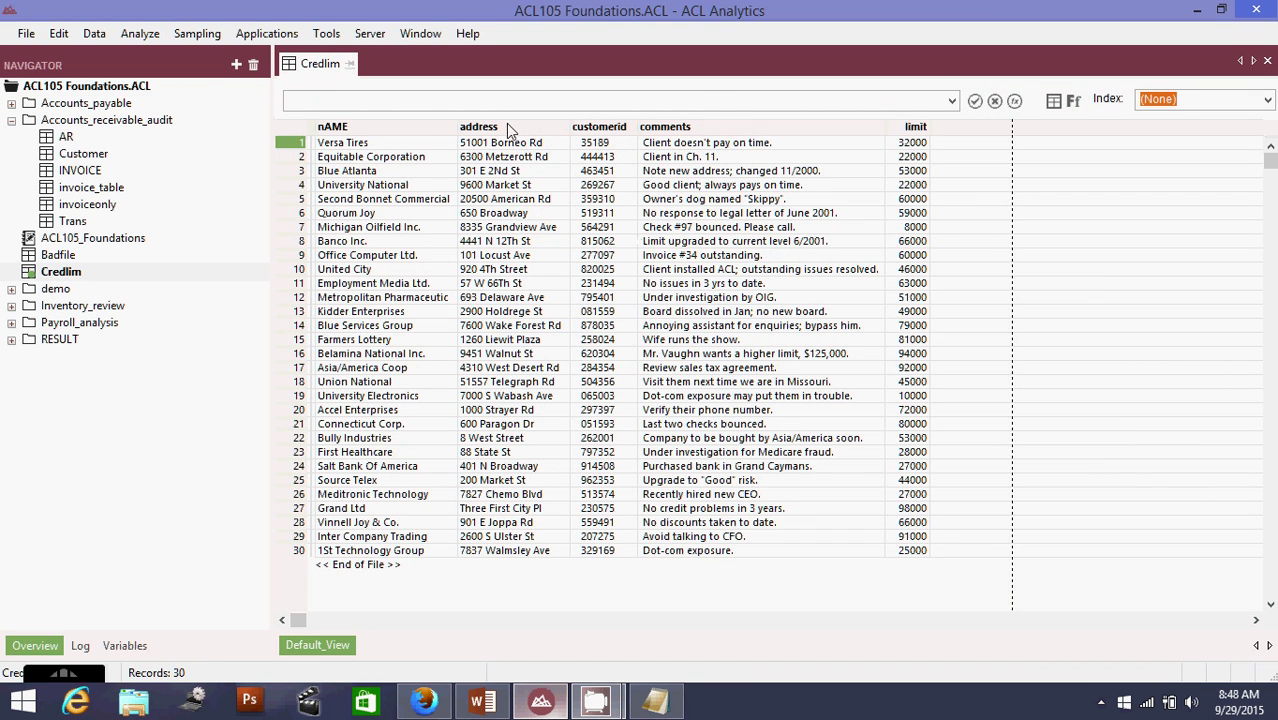
{"action": "left_click", "coordinate": [506, 125]}
{"action": "left_click", "coordinate": [668, 130]}
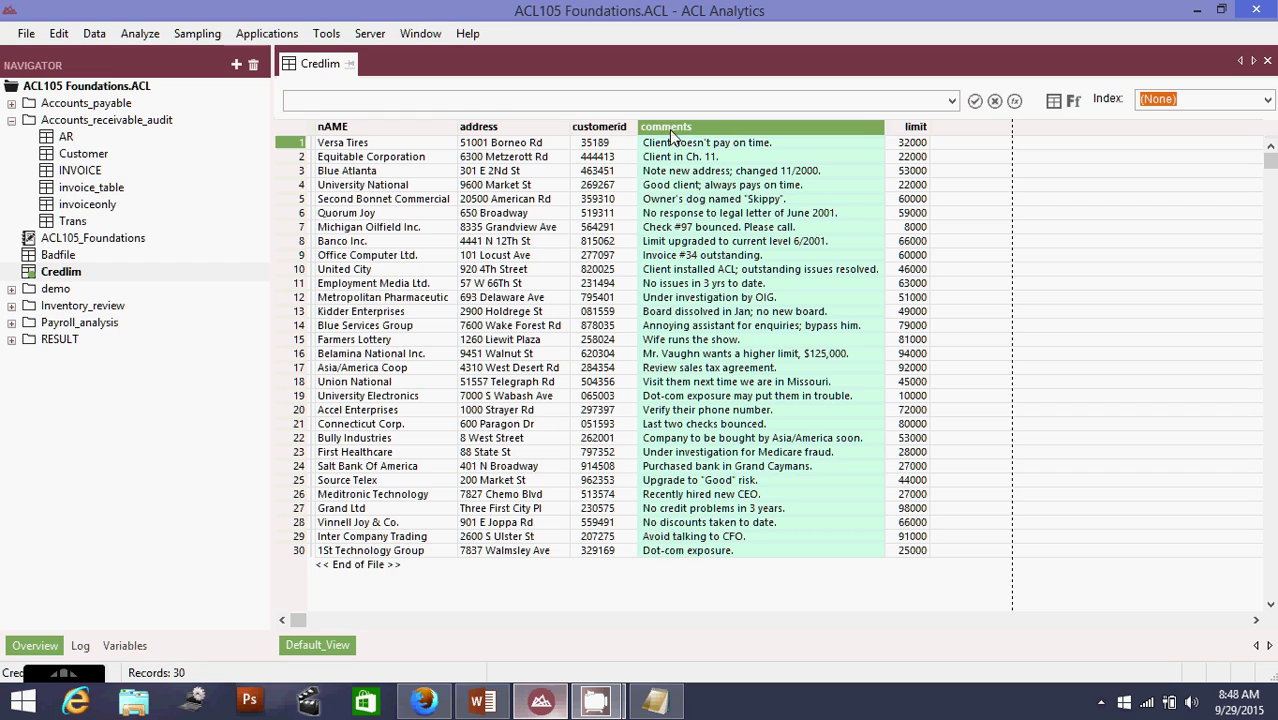
{"action": "left_click", "coordinate": [912, 134]}
{"action": "left_click", "coordinate": [584, 127]}
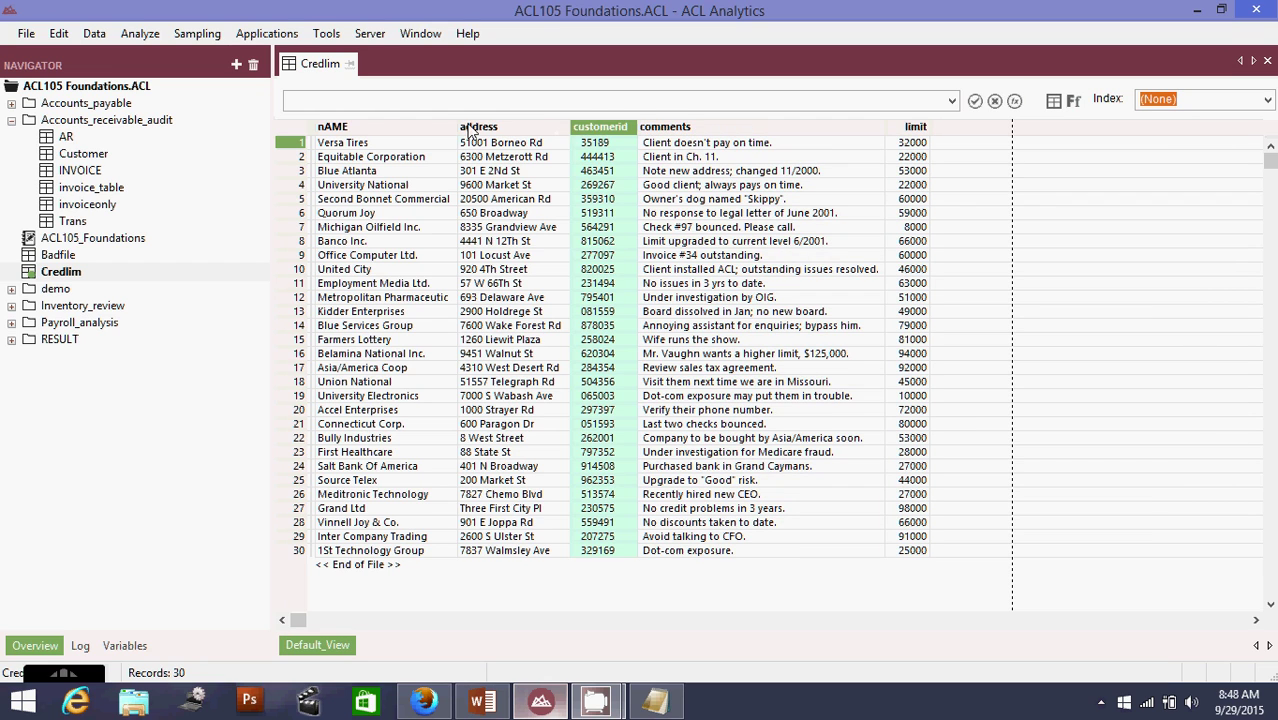
{"action": "left_click", "coordinate": [467, 127]}
{"action": "left_click", "coordinate": [388, 130]}
{"action": "left_click", "coordinate": [558, 241]}
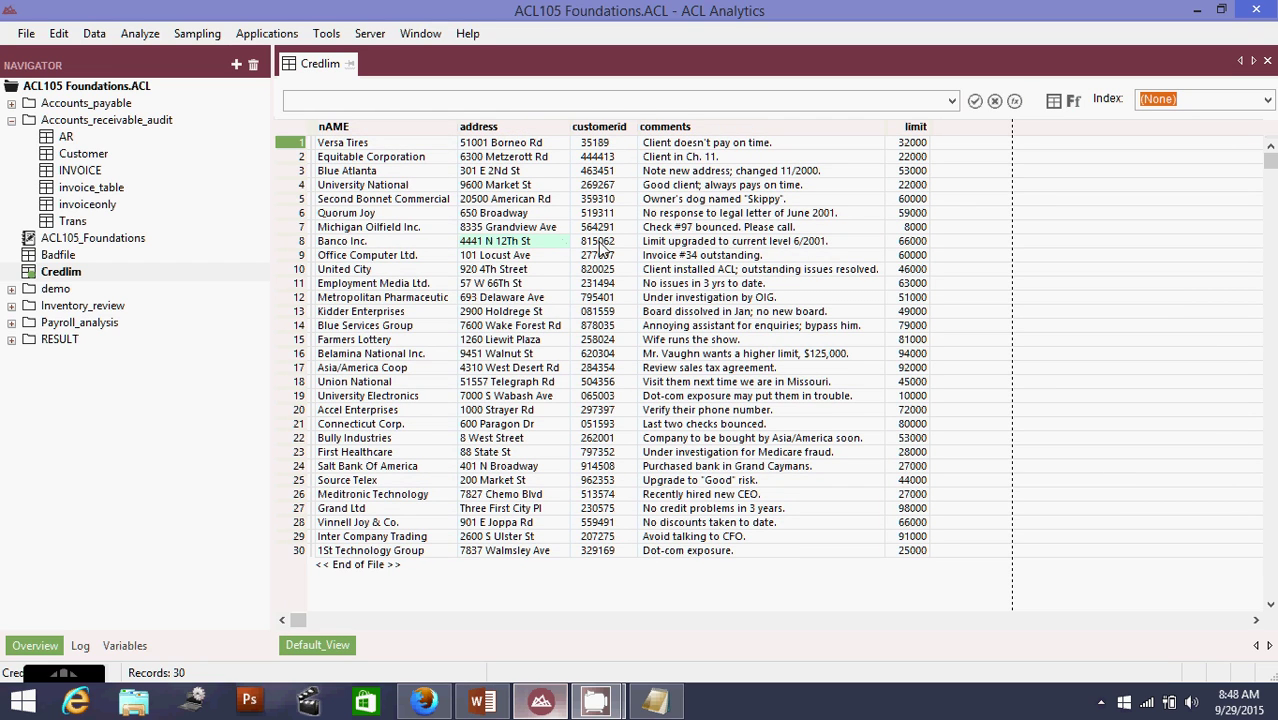